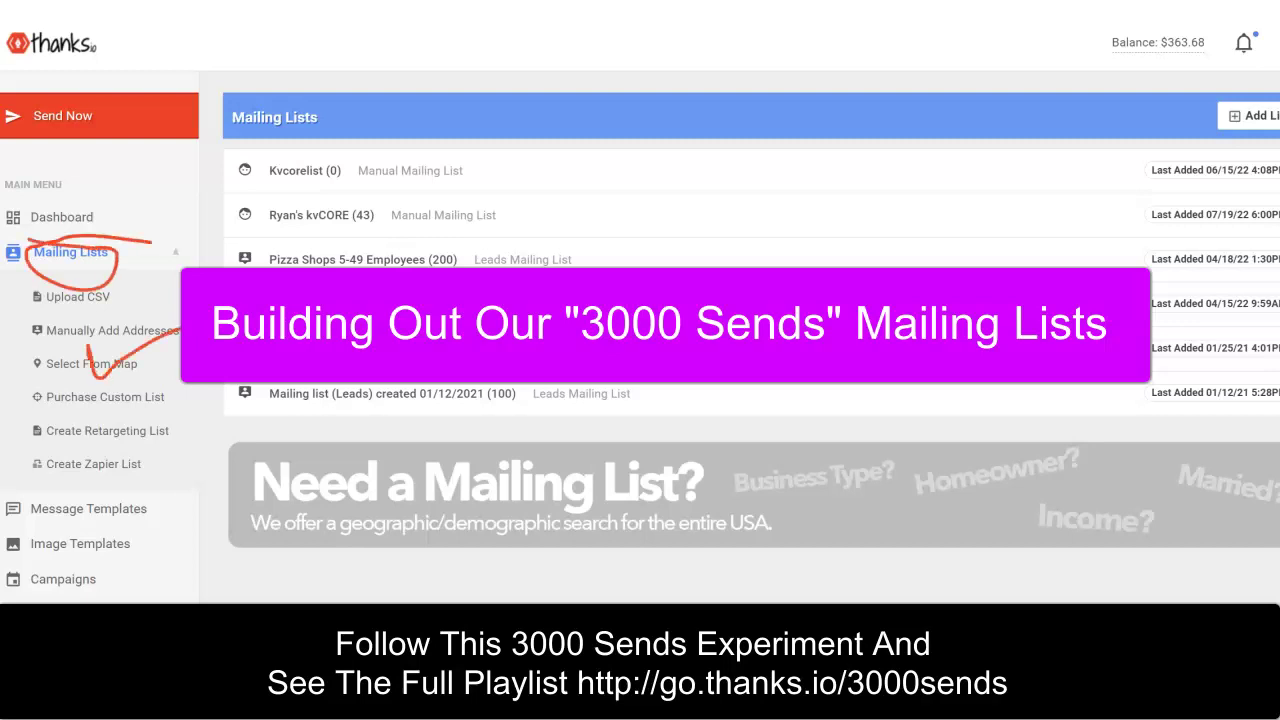
Start a demographic targeted list purchase for all individuals, with the geography set to the whole USA.
left_click(80, 392)
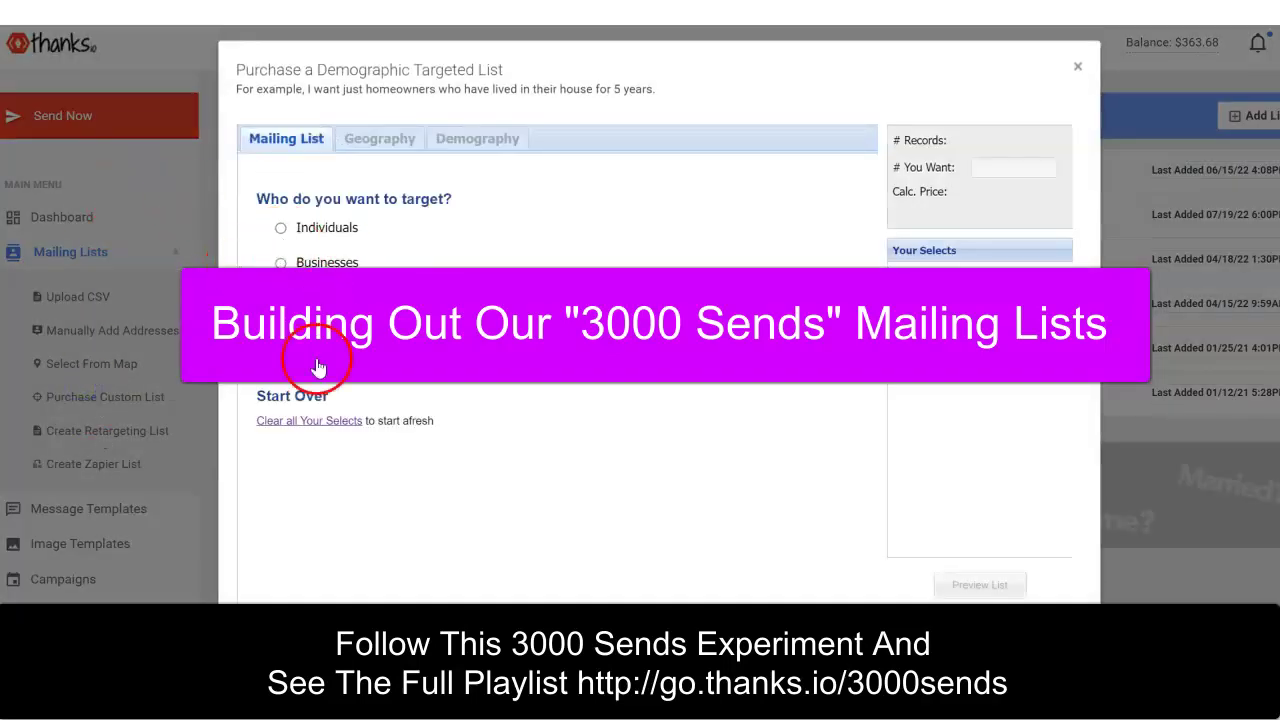
left_click(281, 228)
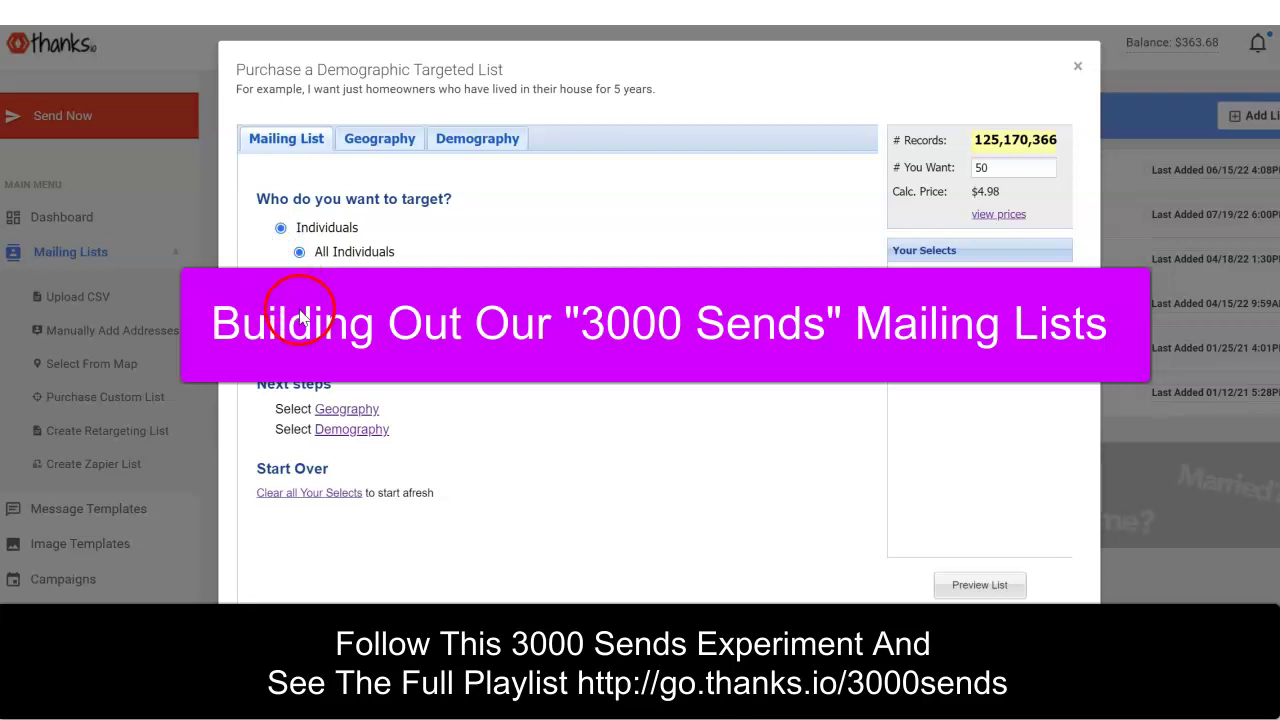
left_click(379, 136)
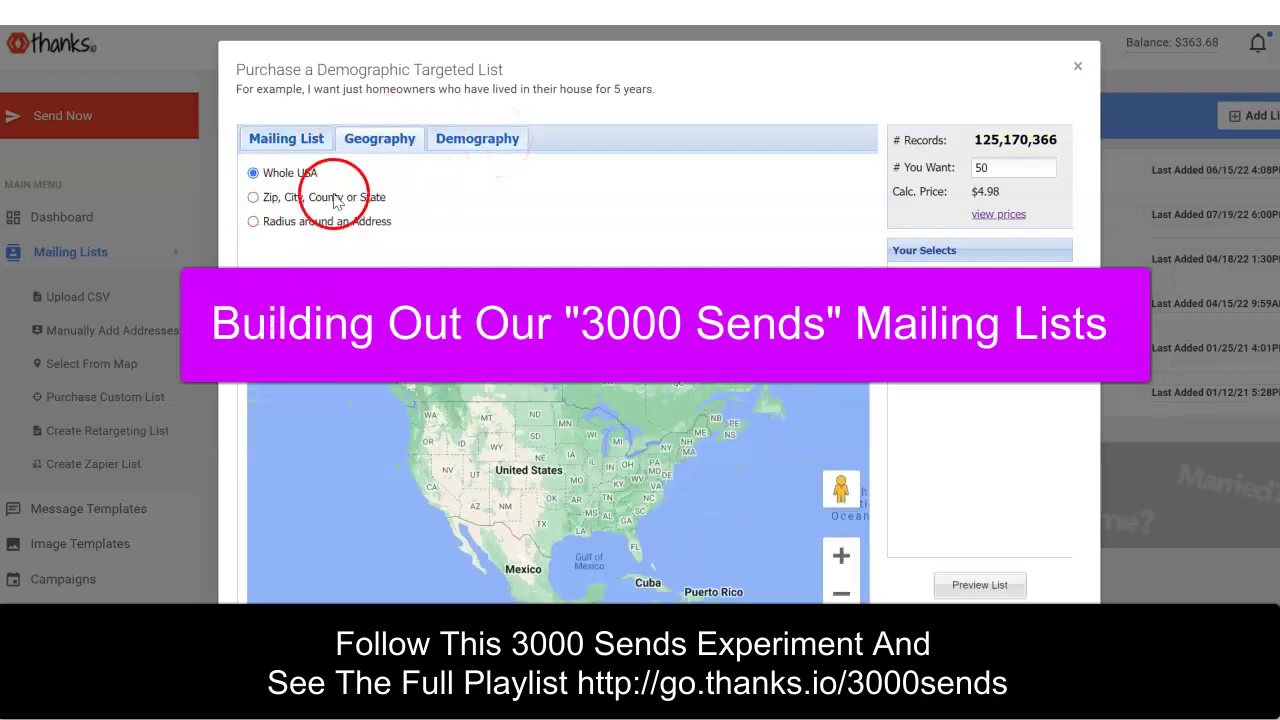
left_click(252, 197)
left_click(252, 221)
left_click(253, 197)
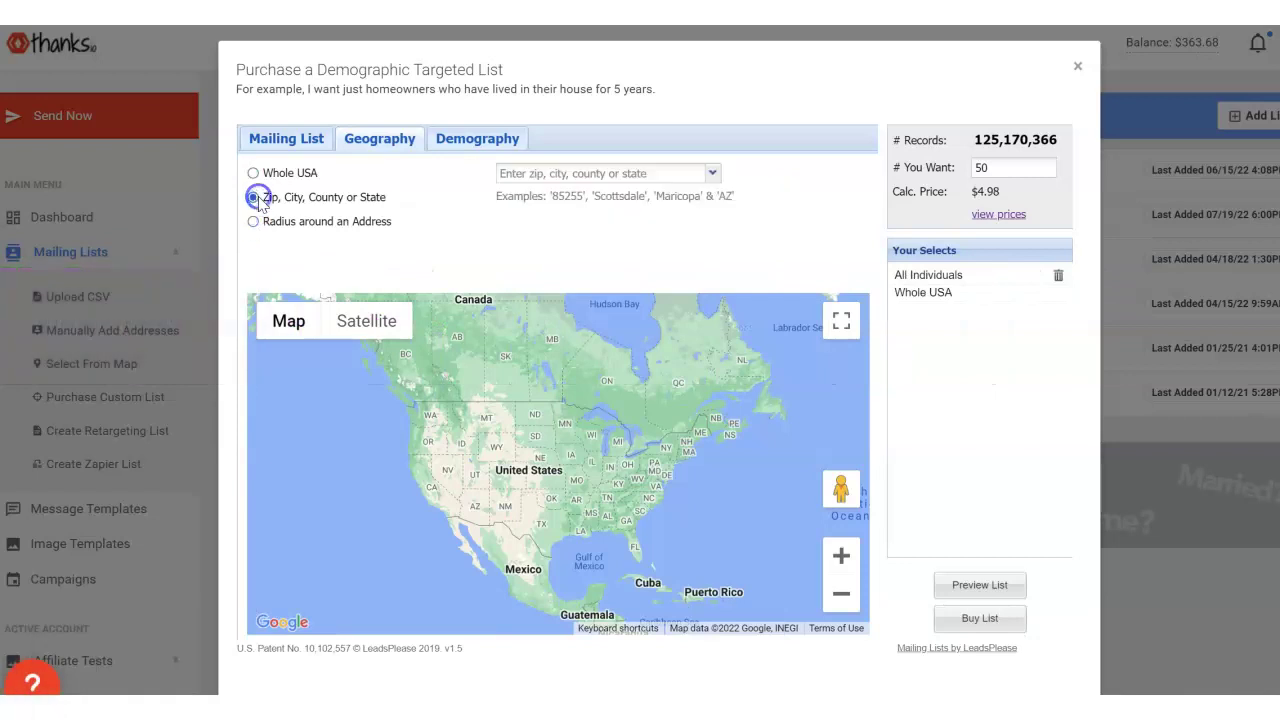
left_click(252, 173)
Open the demography criteria and review the selected filters, from opportunity seekers and charity donors to pet owners and investments.
left_click(478, 141)
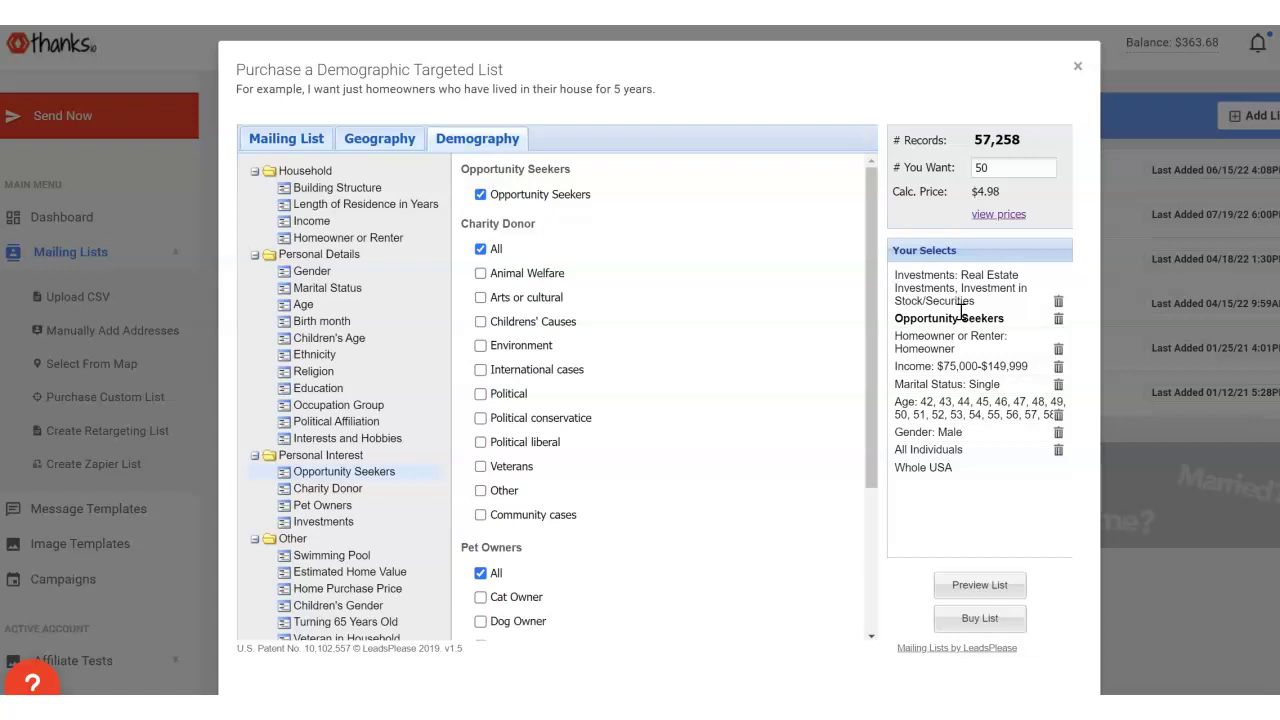
scroll(760, 347, "down", 3)
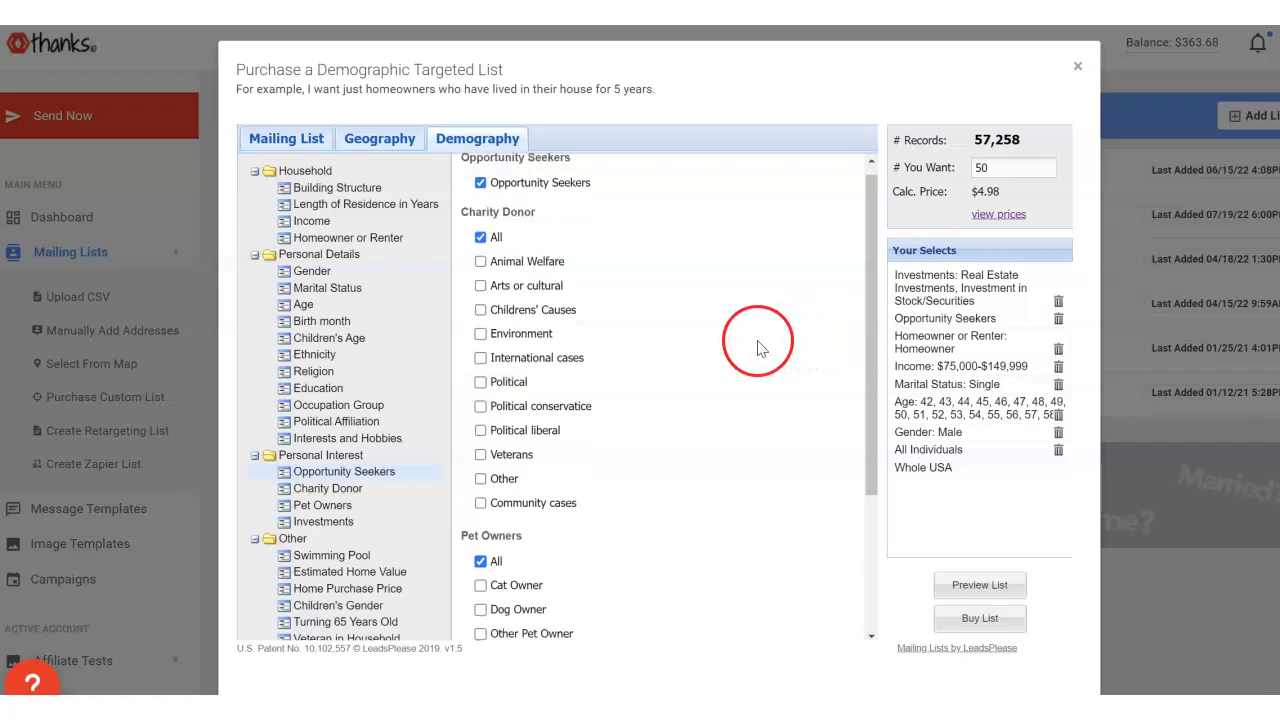
scroll(760, 347, "up", 2)
scroll(760, 347, "up", 1)
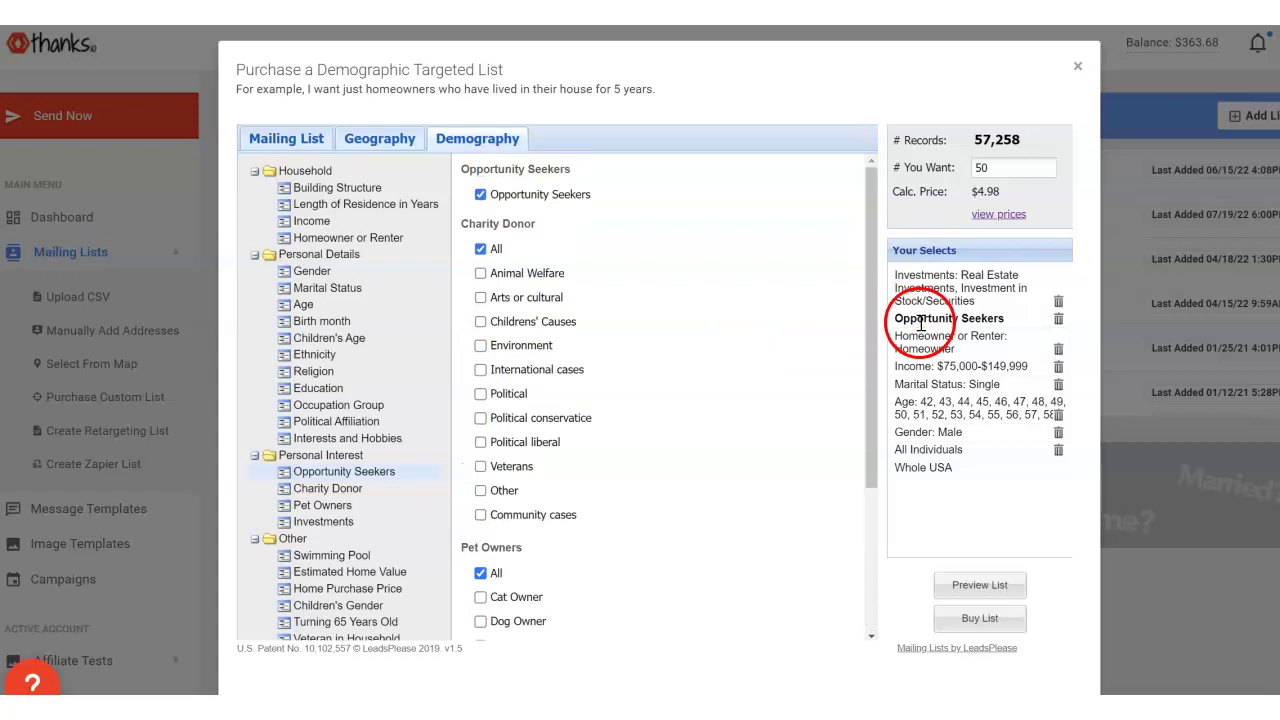
scroll(760, 345, "down", 3)
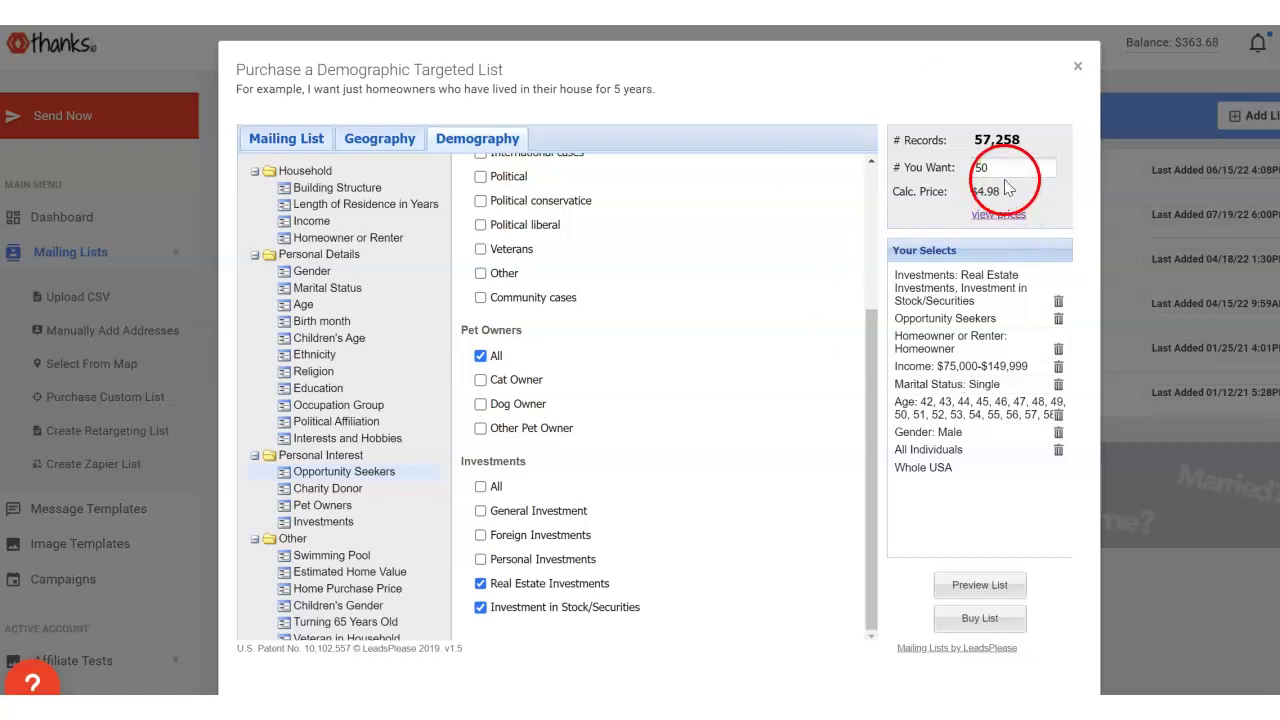
Set the number of records wanted to 1000 and buy the list.
left_click(970, 168)
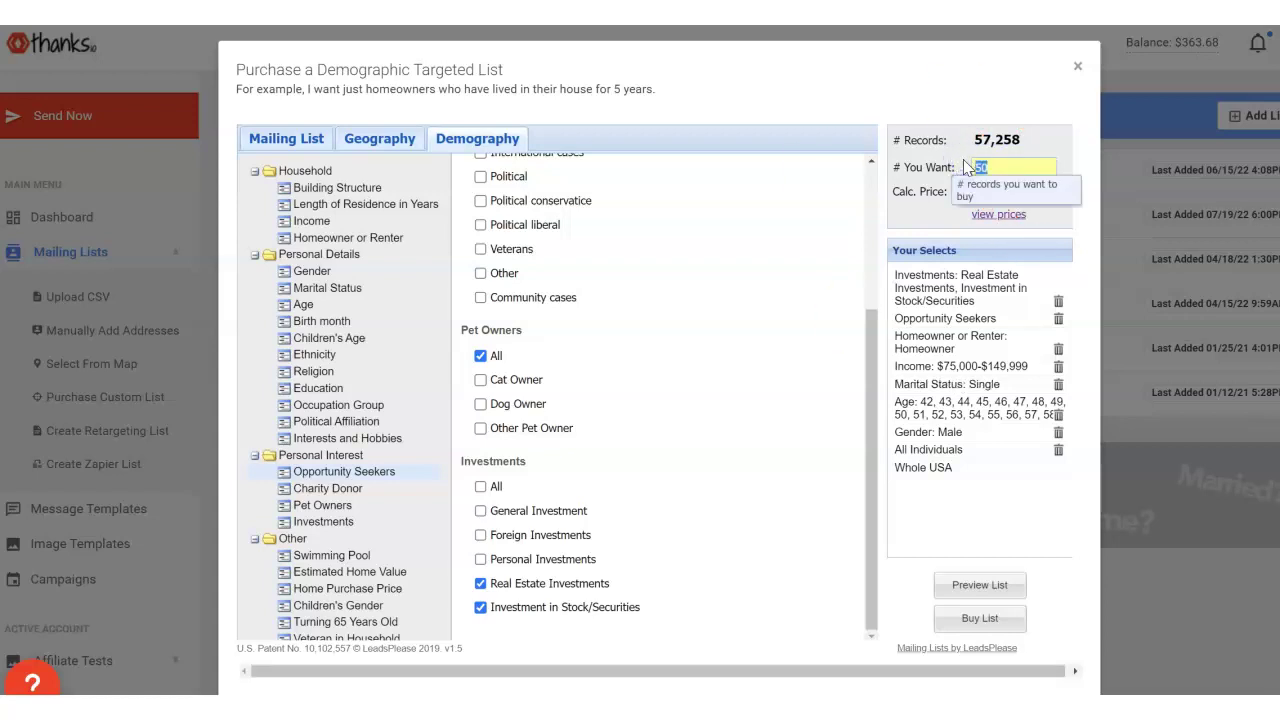
left_click(857, 190)
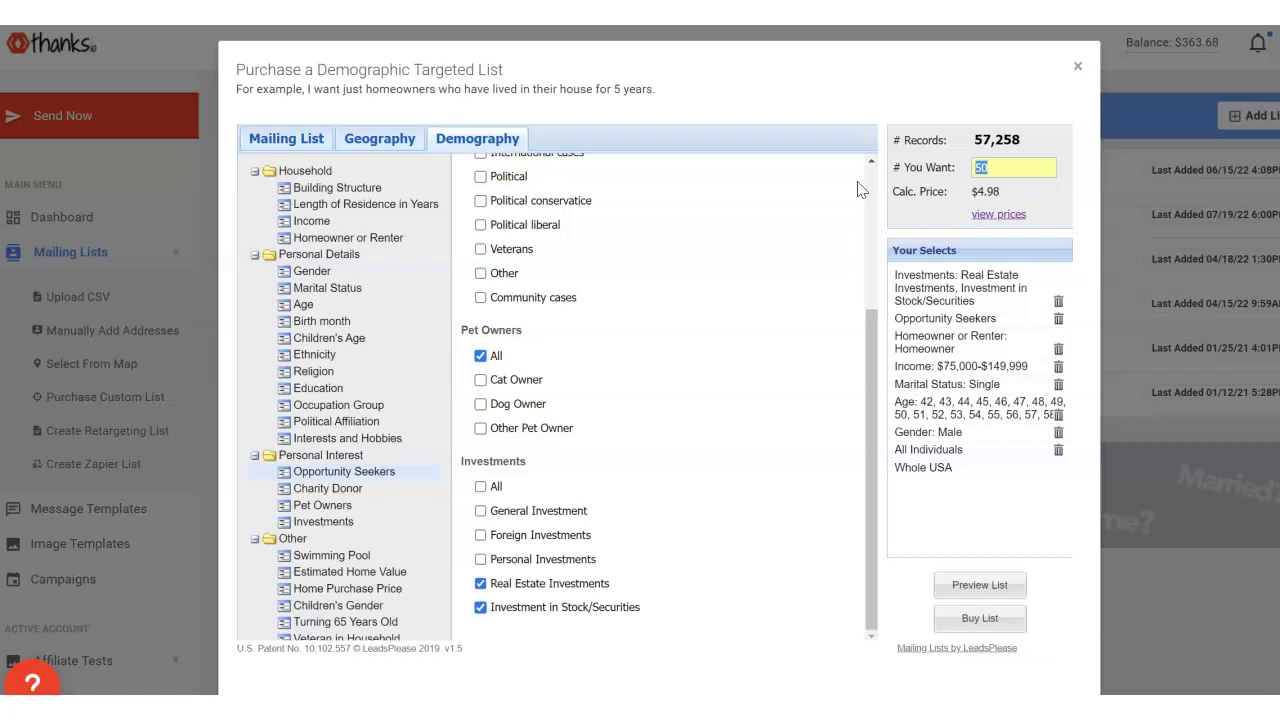
left_click(978, 168)
type("1000")
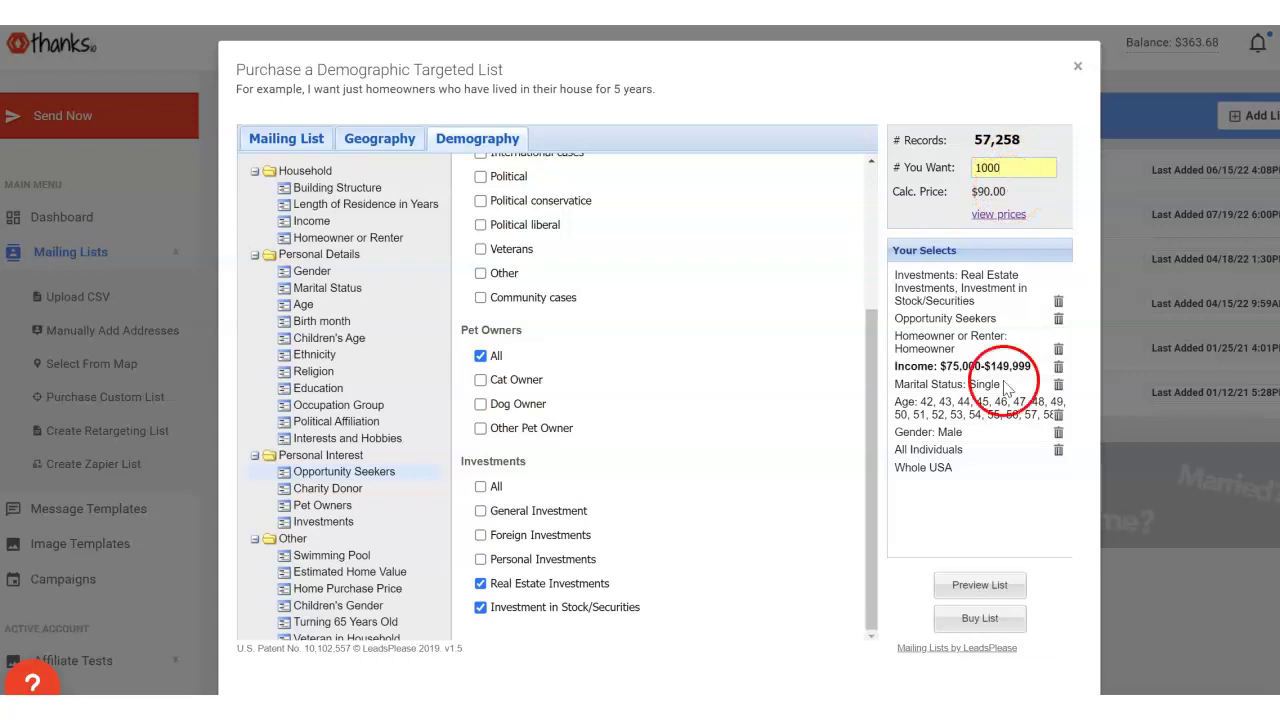
left_click(979, 626)
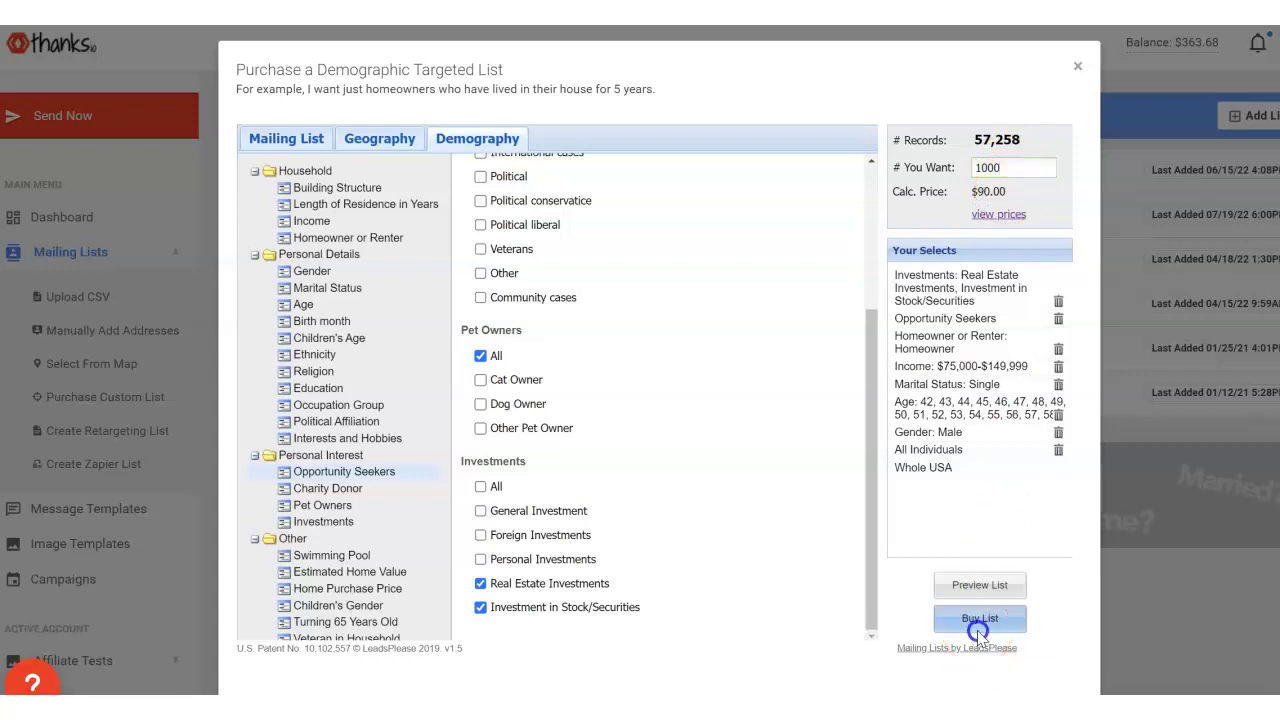
left_click(937, 518)
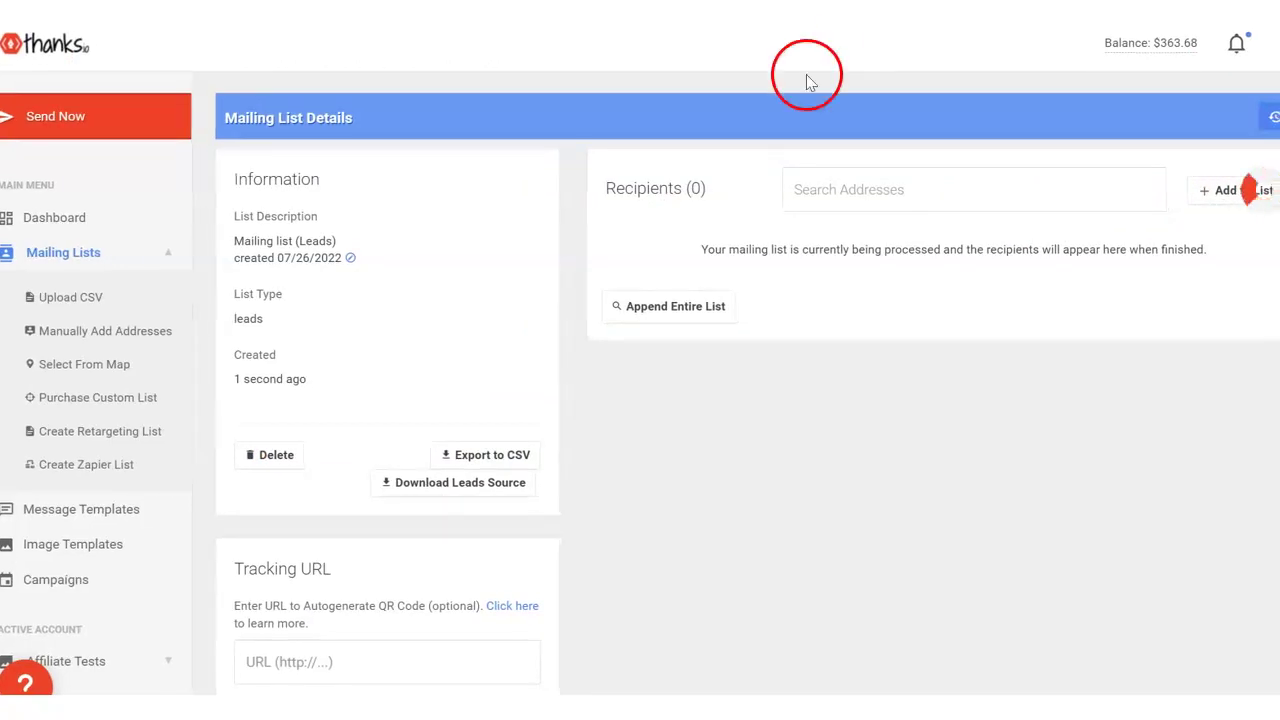
Change the new mailing list's description to "Single M Opp Seeker 42-58 Inc 75k-200k Homeowners-A" and save it.
left_click(351, 259)
left_click(355, 257)
left_click(352, 258)
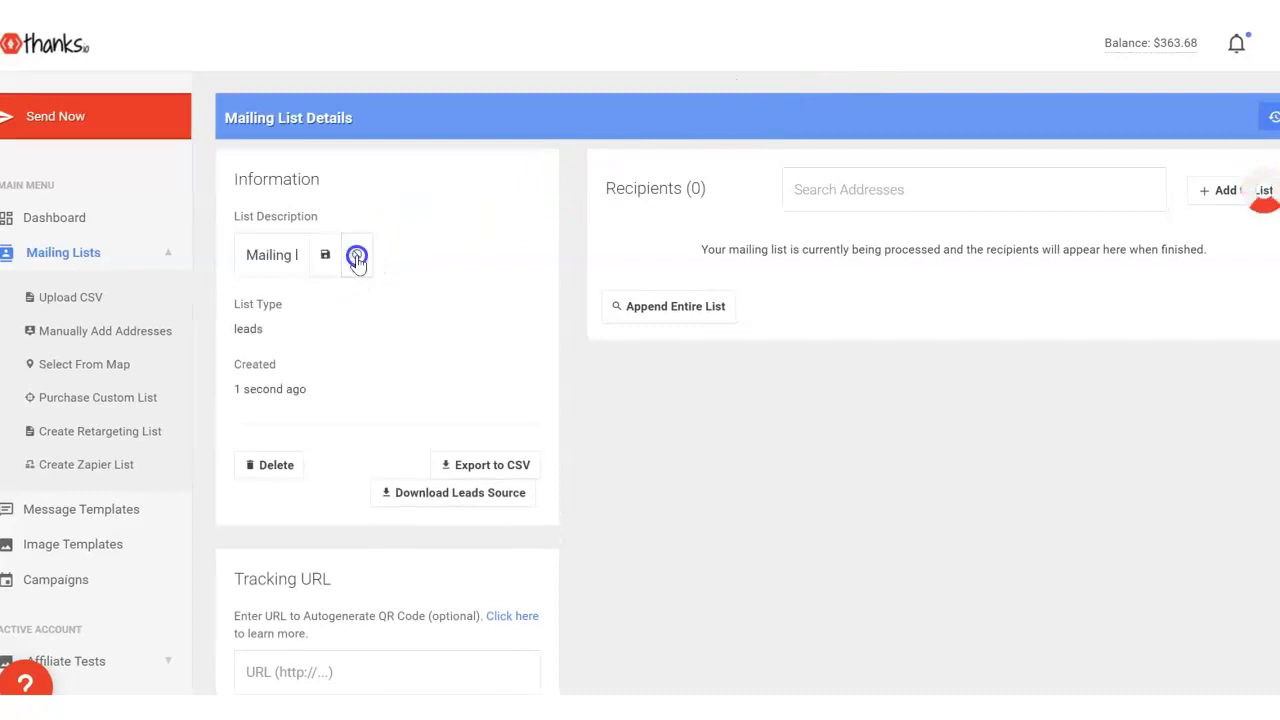
left_click(355, 257)
left_click(355, 258)
left_click_drag(249, 254, 380, 254)
key("BackSpace")
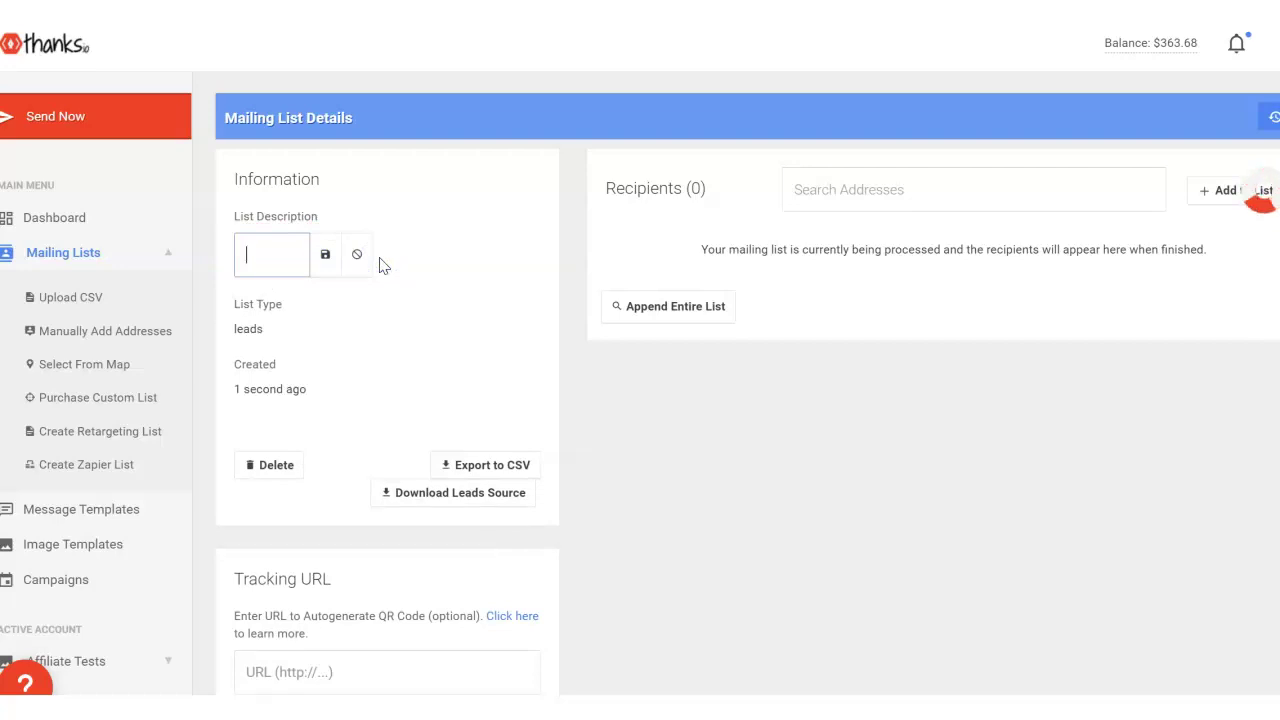
type("Single Mopp See")
key("BackSpace")
key("BackSpace")
key("BackSpace")
key("BackSpace")
key("BackSpace")
key("BackSpace")
key("BackSpace")
type("cpp")
key("BackSpace")
key("BackSpace")
key("BackSpace")
type("Op")
type("p Seeker")
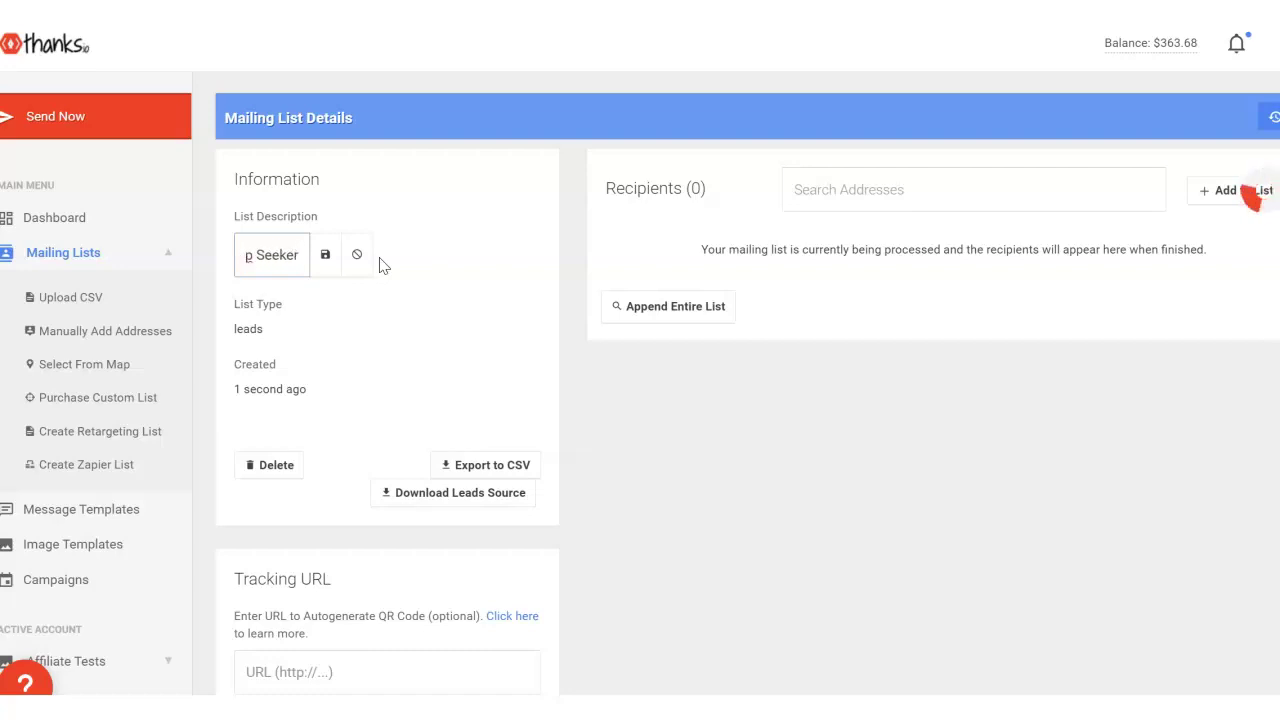
type(" 42-58")
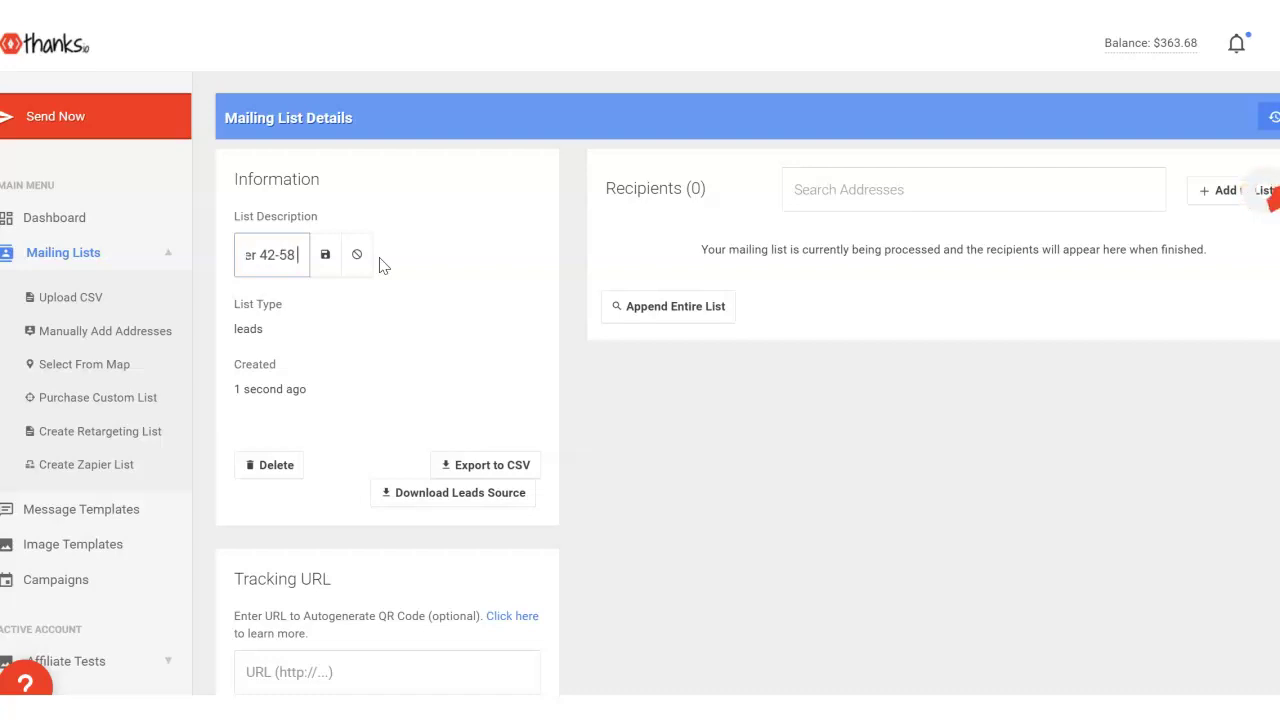
type(" Inc")
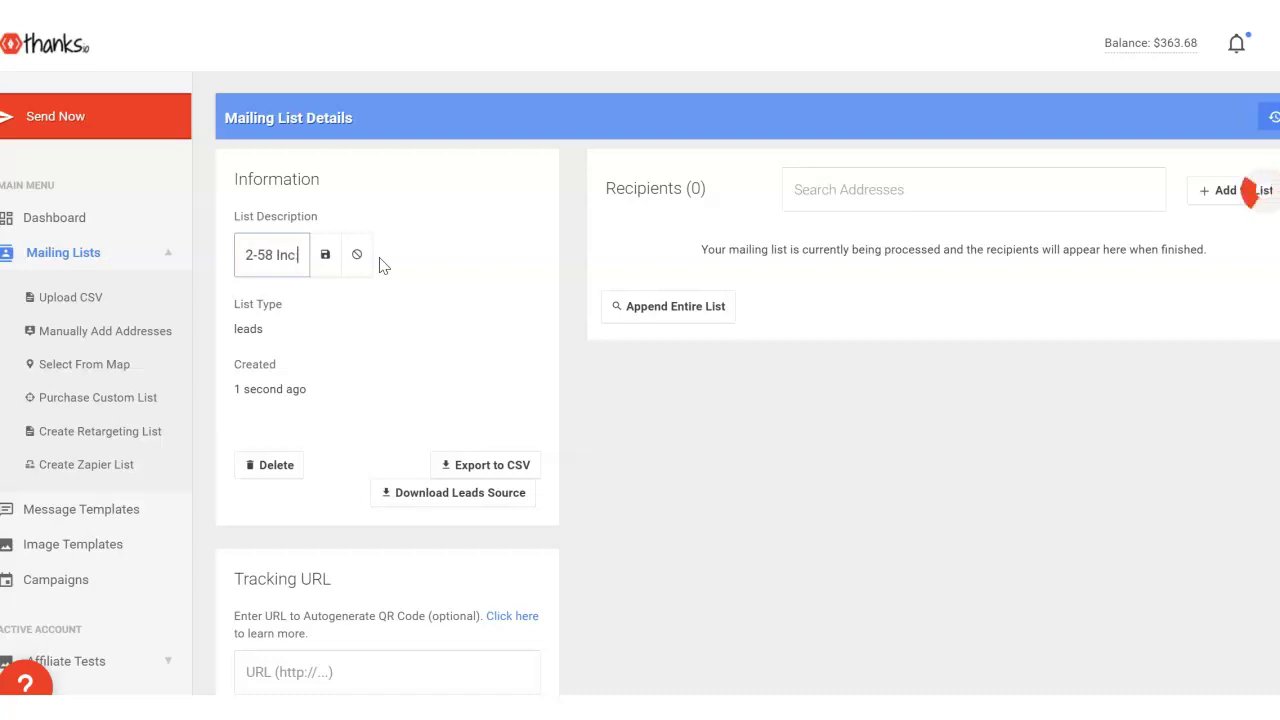
type(" 75k")
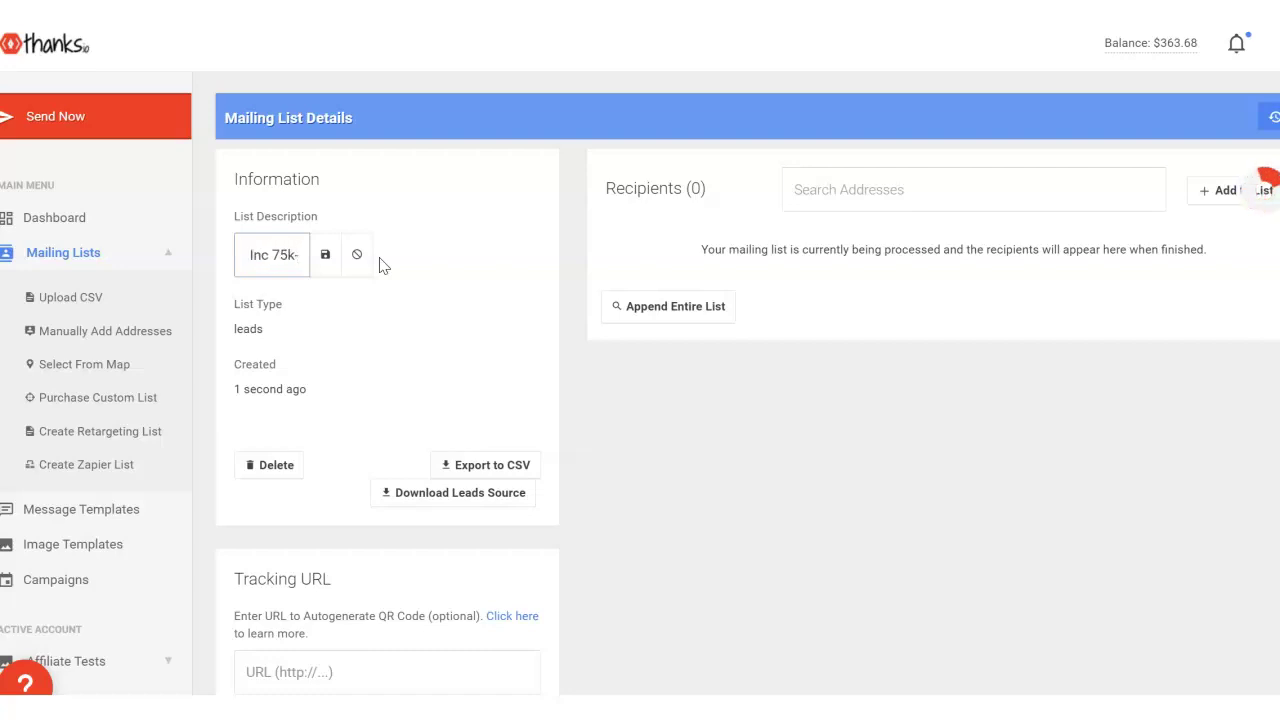
type("-200k")
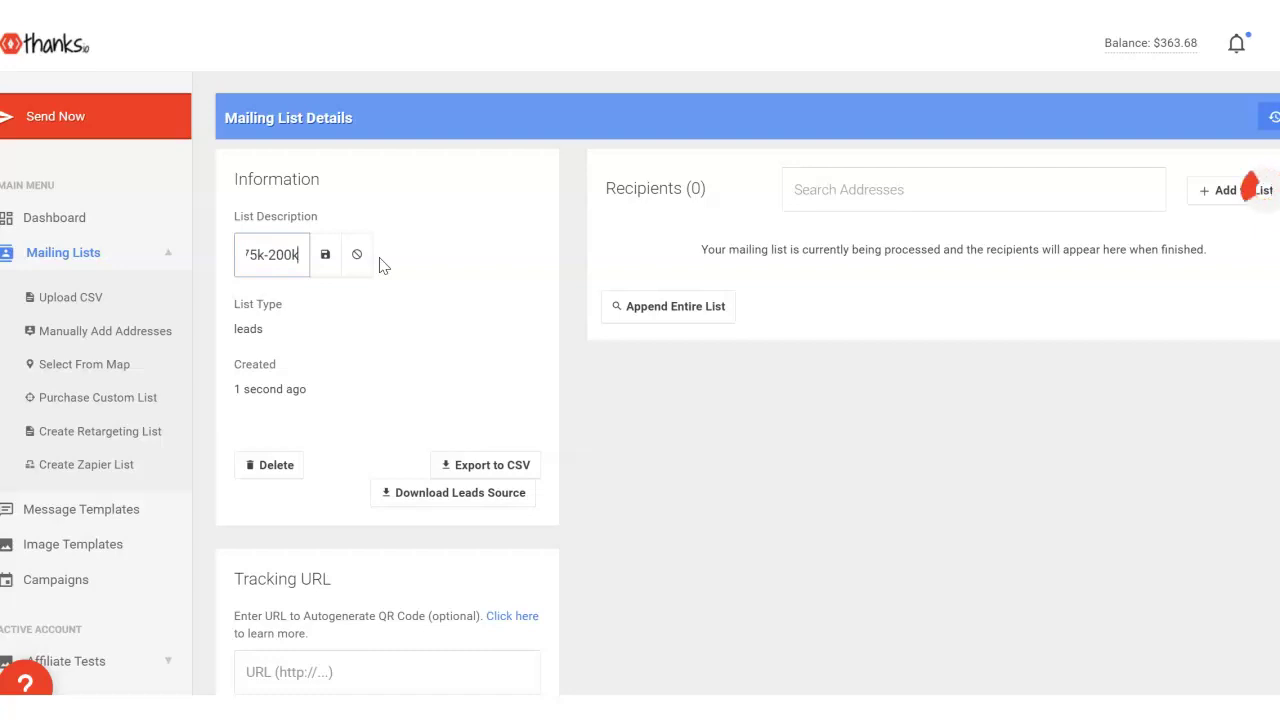
type(" H")
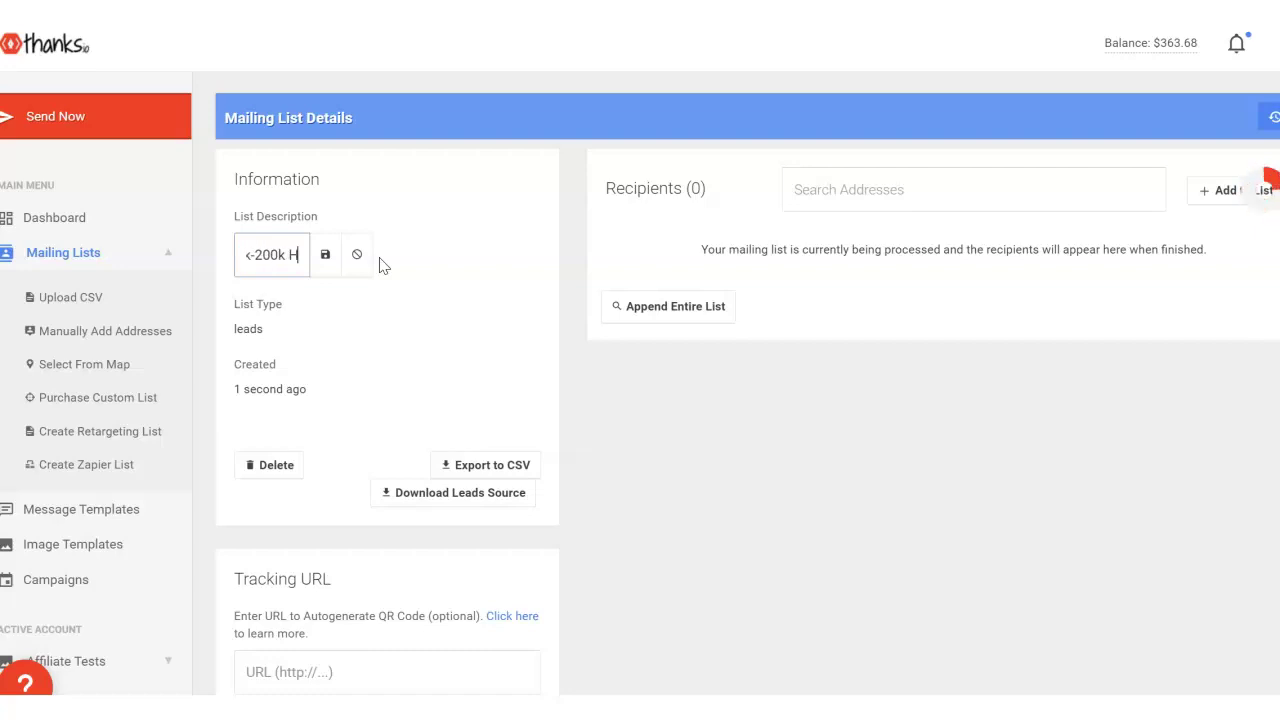
type("omeowners A")
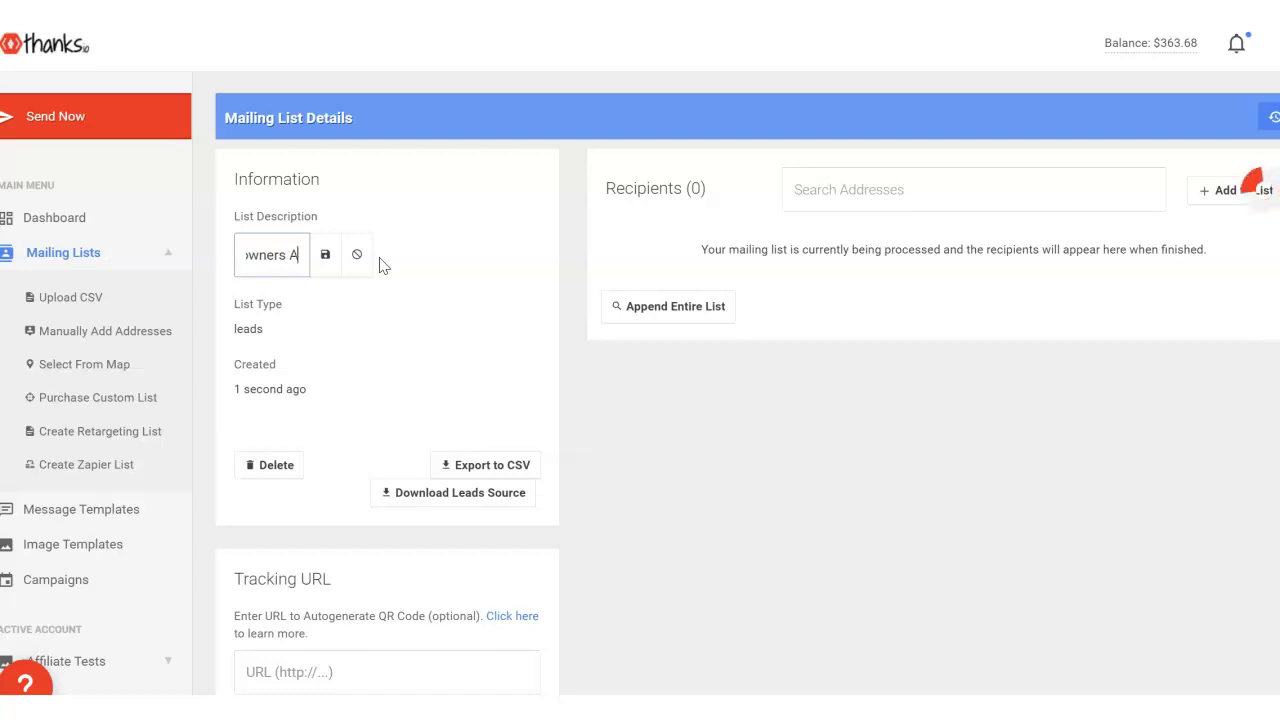
key("BackSpace")
left_click(277, 247)
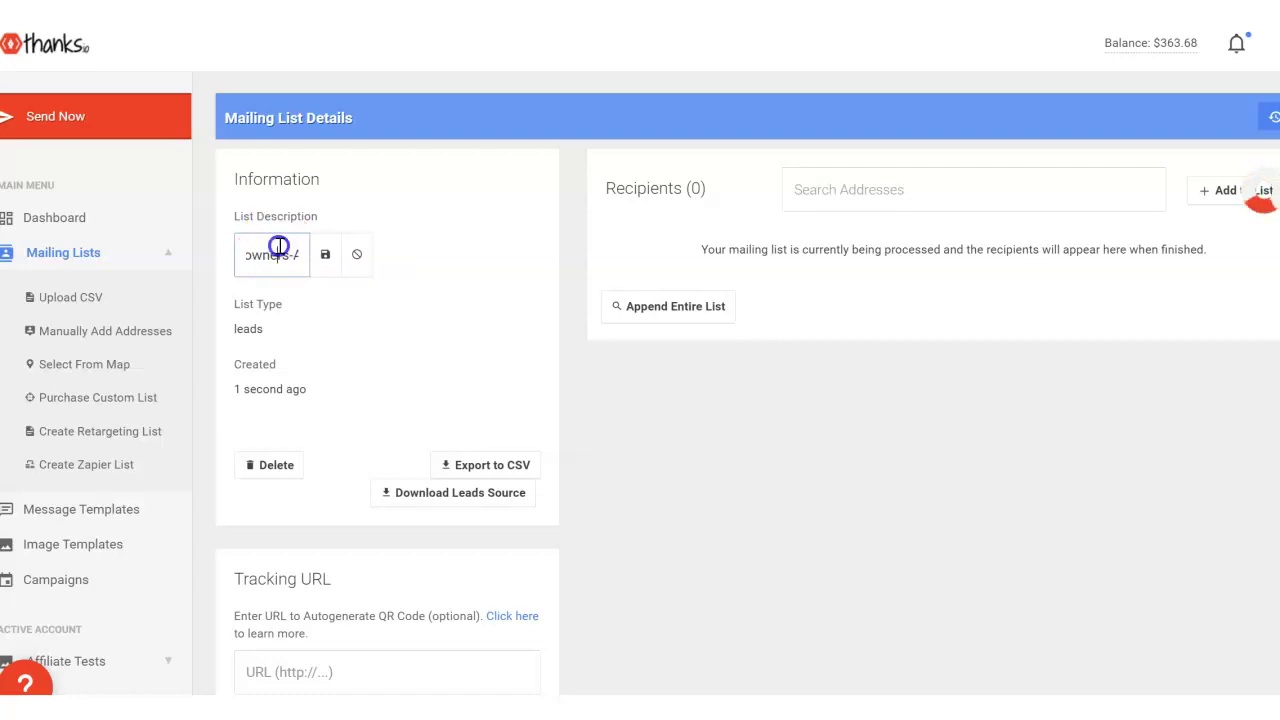
left_click(325, 254)
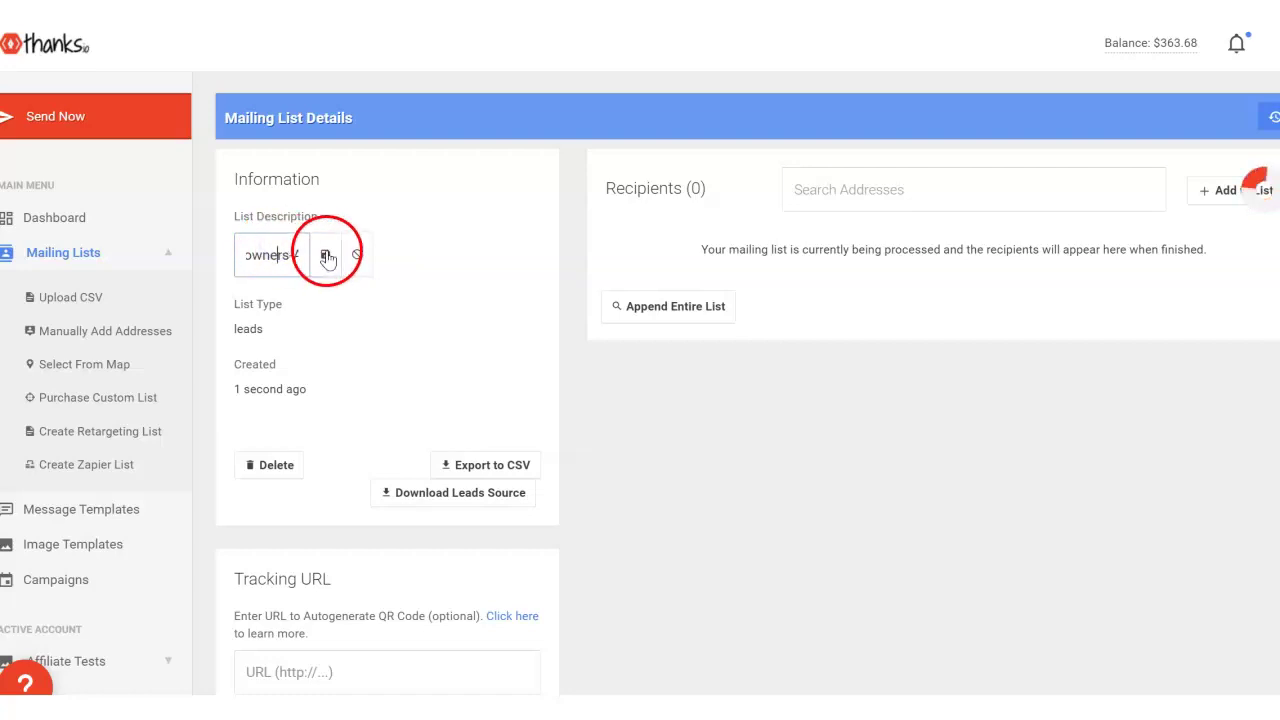
Check the saved list description and look through the first page of recipients in the purchased list.
left_click_drag(206, 240, 300, 349)
left_click_drag(300, 293, 320, 260)
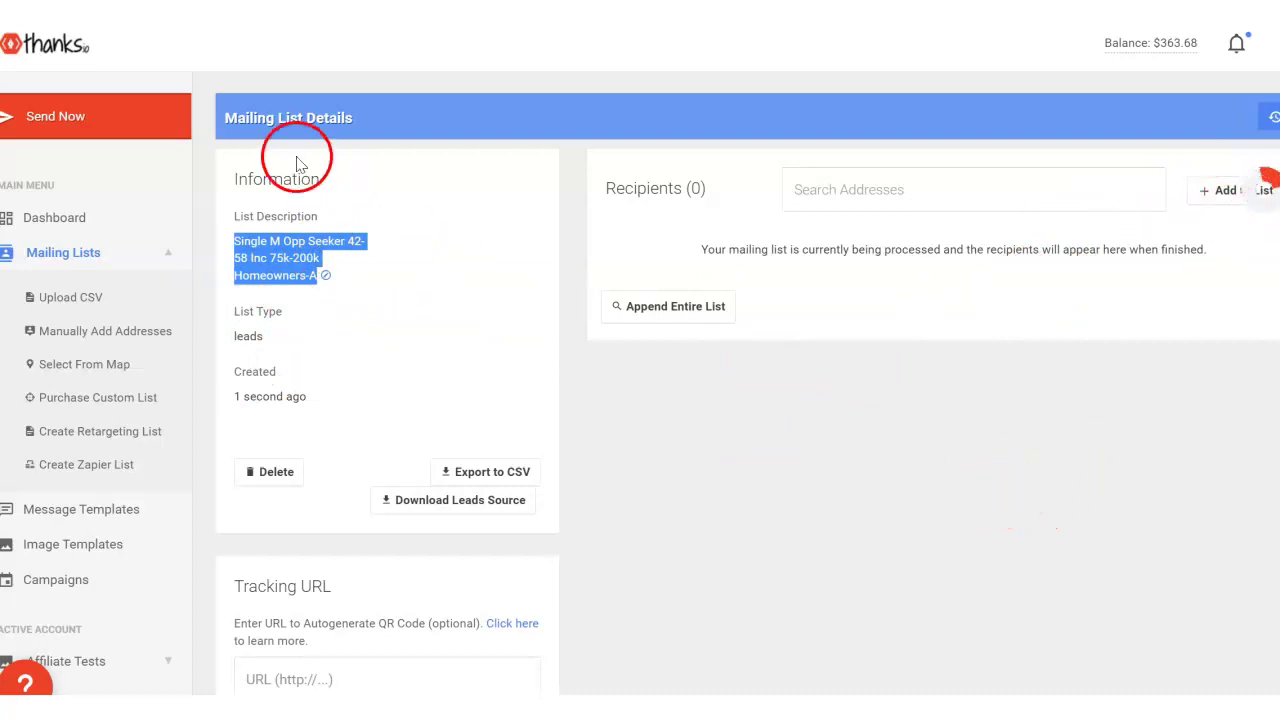
scroll(886, 277, "down", 2)
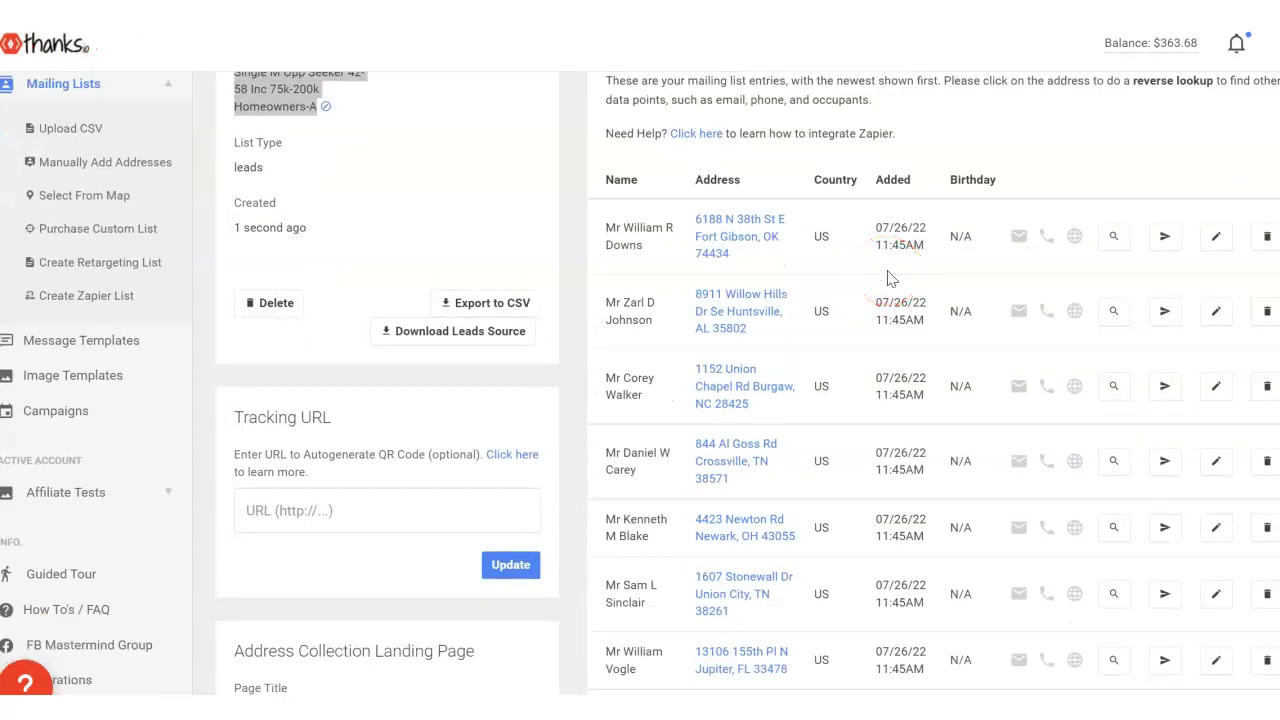
scroll(888, 278, "down", 5)
scroll(888, 278, "down", 8)
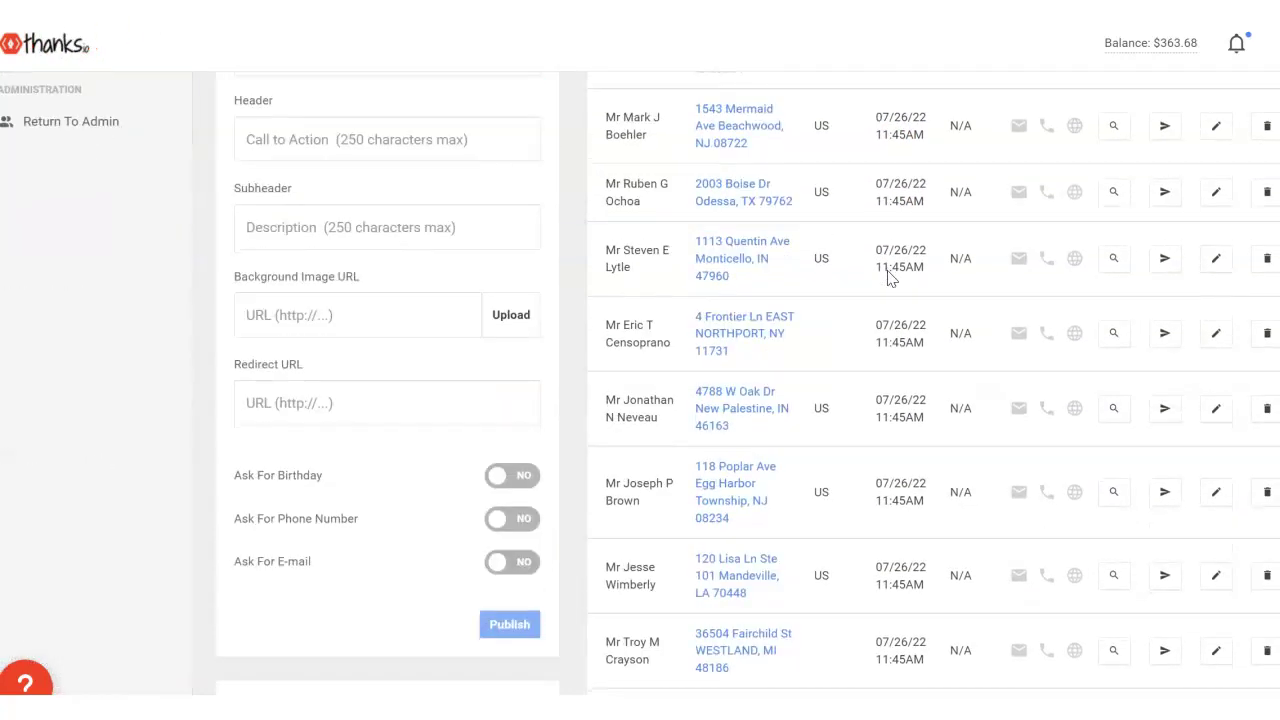
scroll(890, 280, "down", 8)
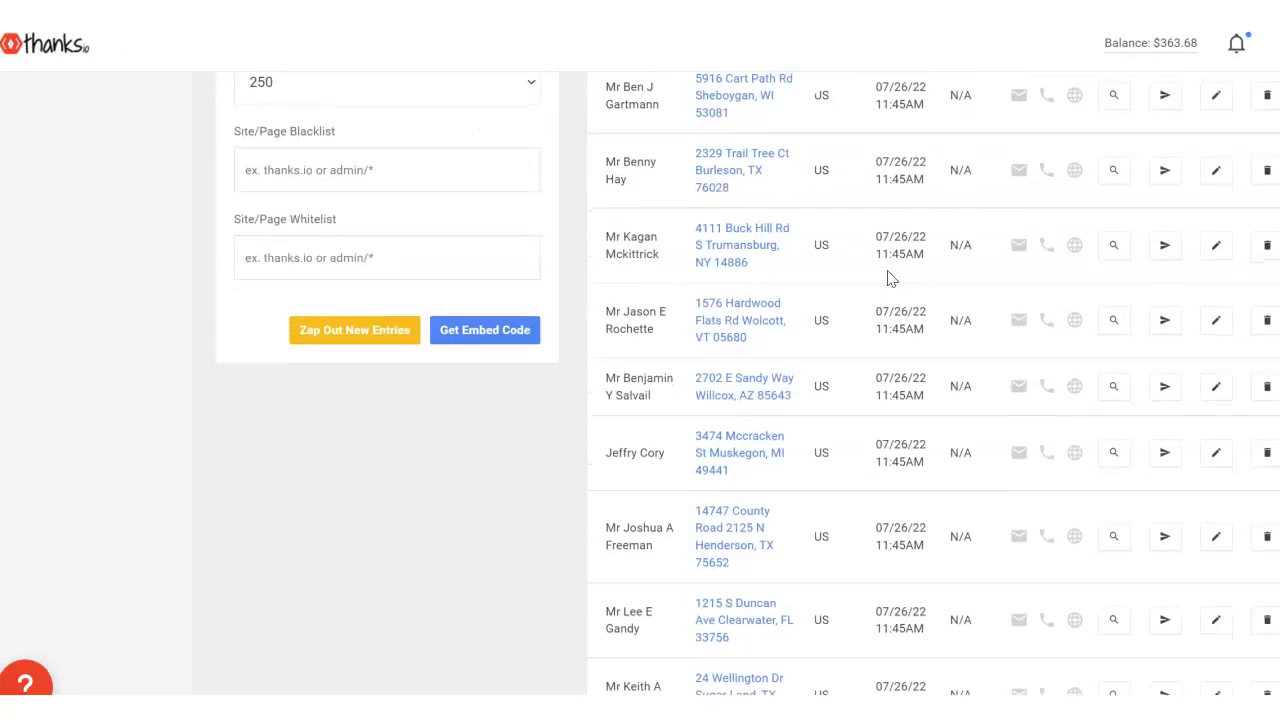
scroll(1005, 333, "down", 7)
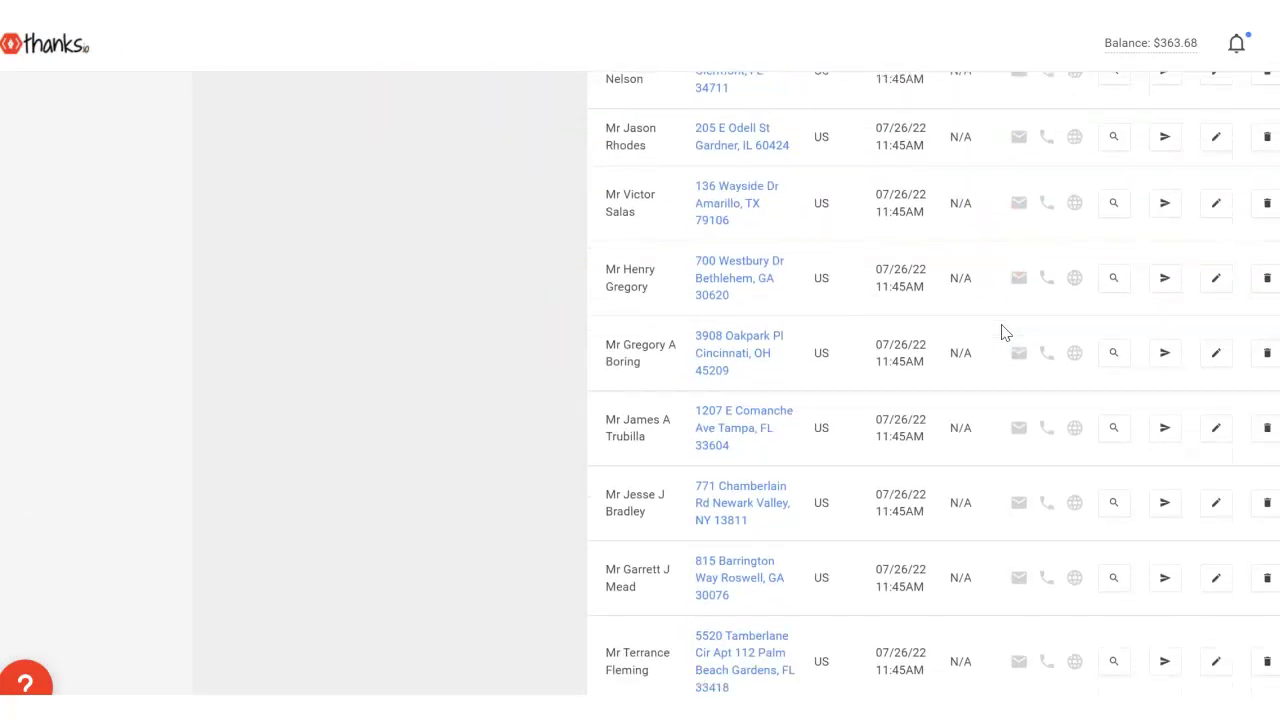
scroll(1005, 333, "down", 6)
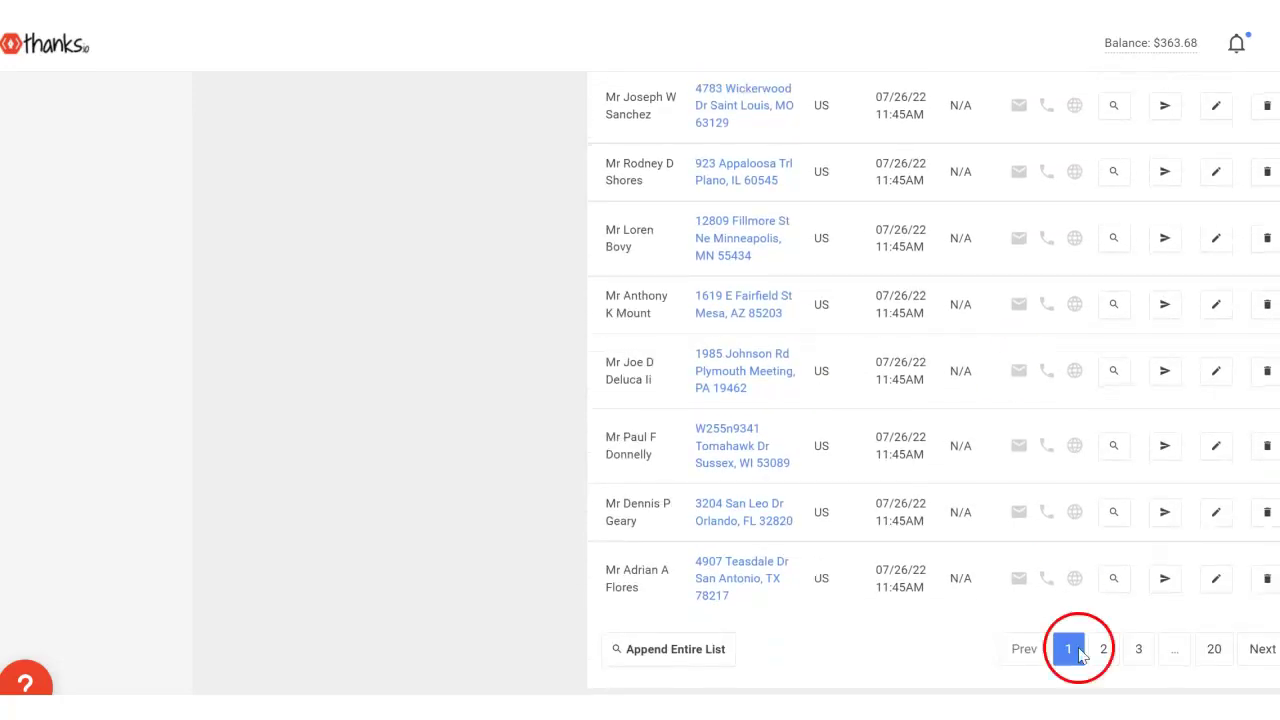
scroll(950, 595, "up", 9)
scroll(952, 598, "up", 15)
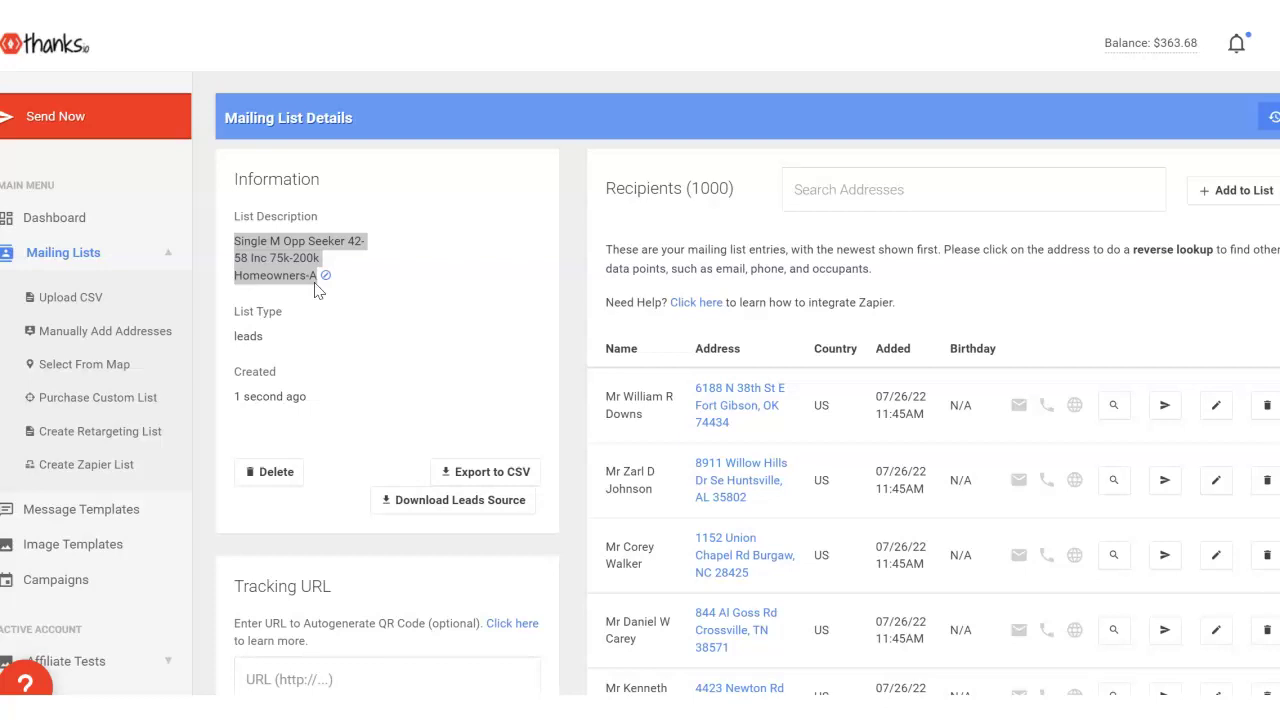
Start another custom list purchase targeting businesses and set the number of records wanted to 100.
left_click(72, 416)
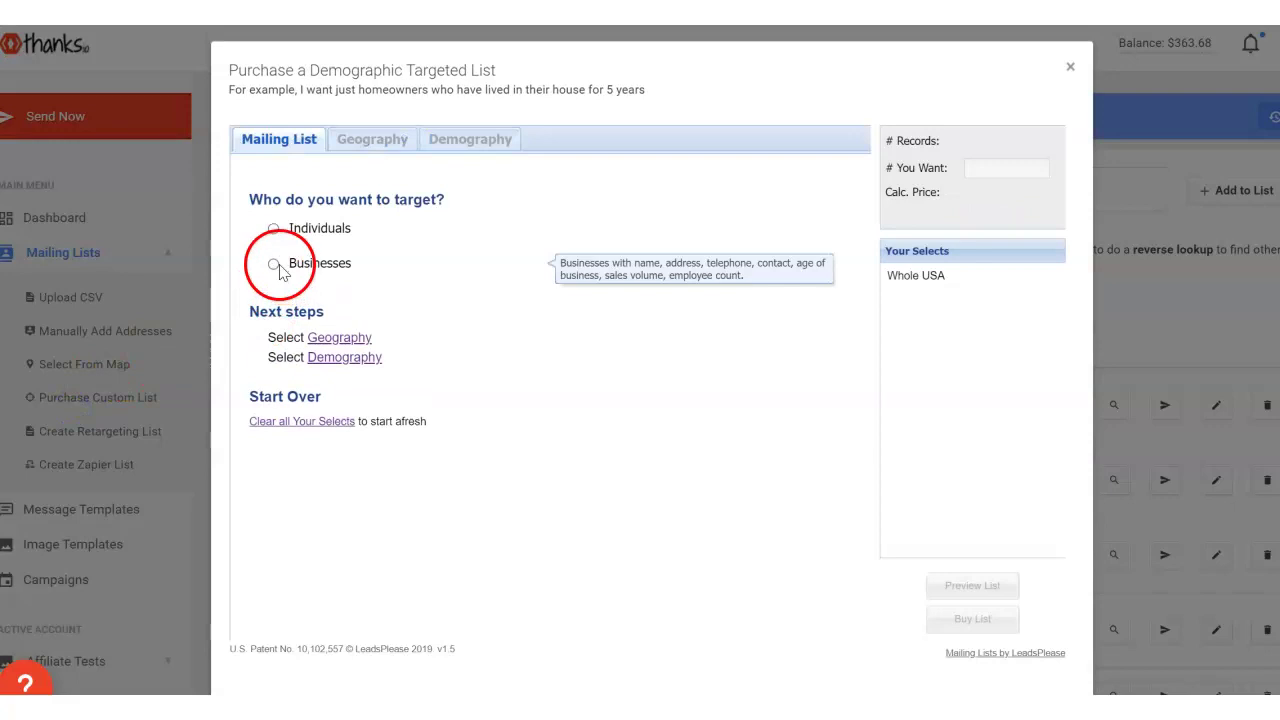
left_click(276, 265)
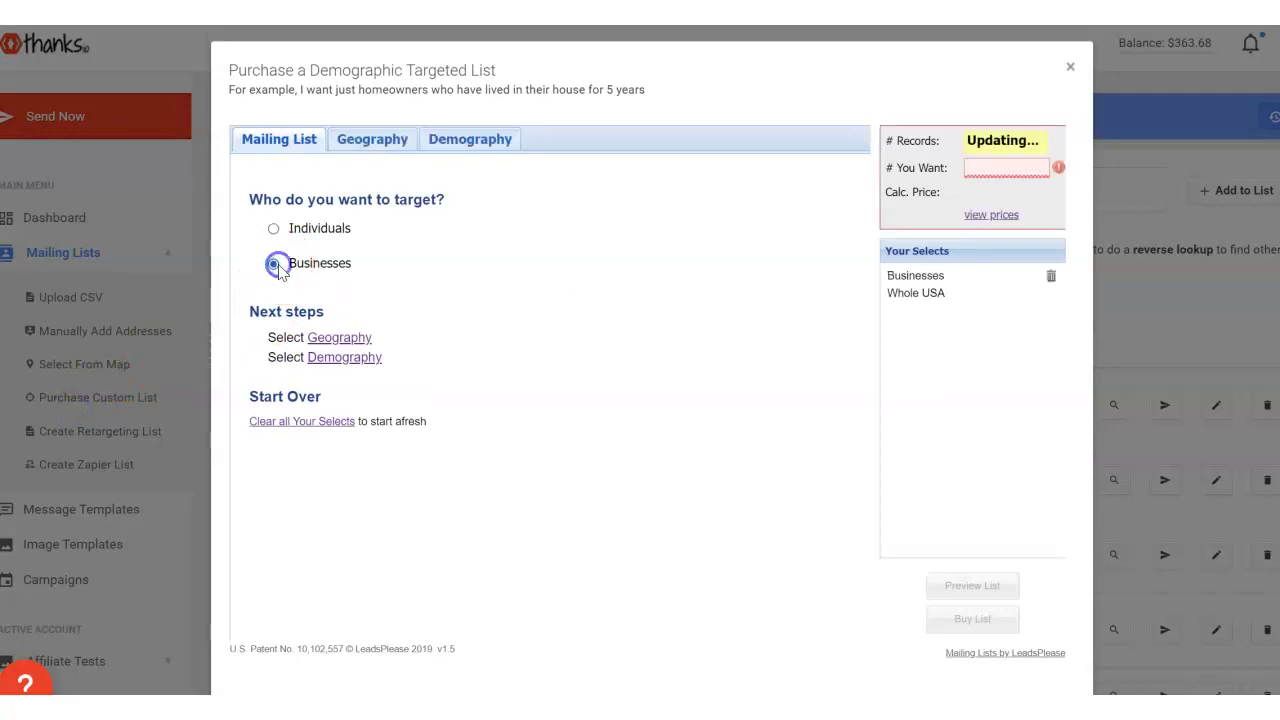
double_click(966, 167)
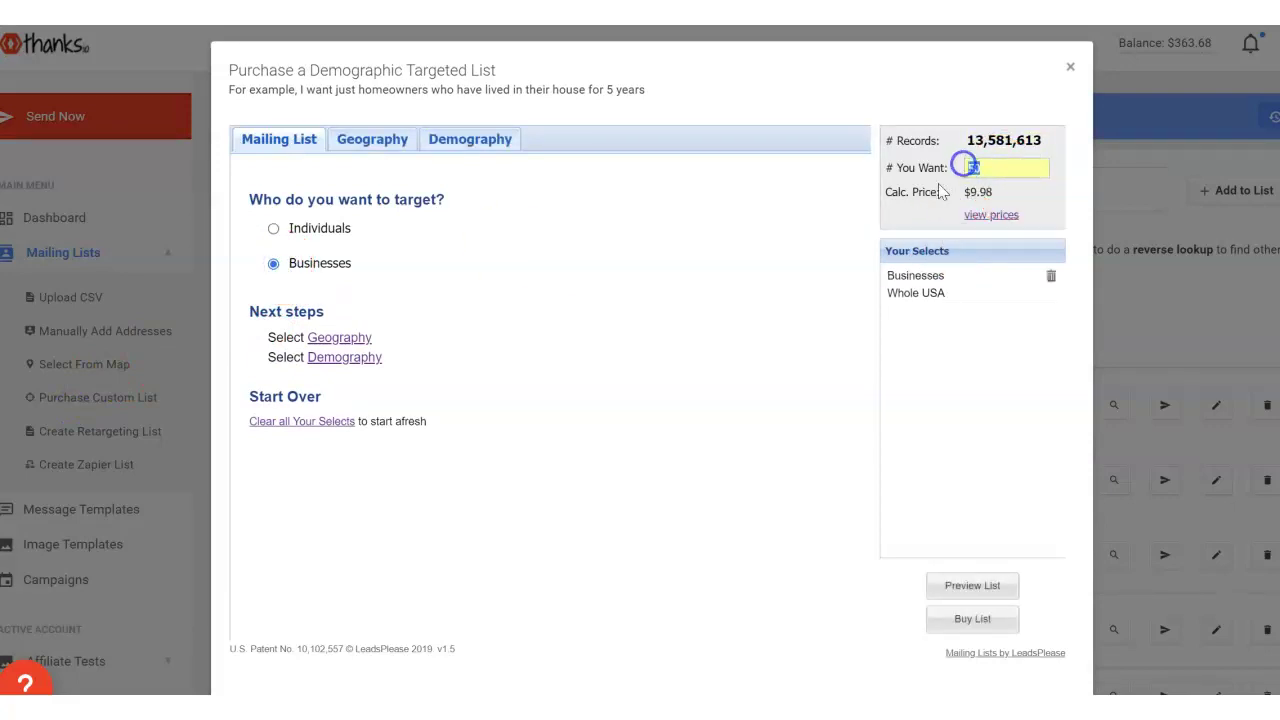
type("100")
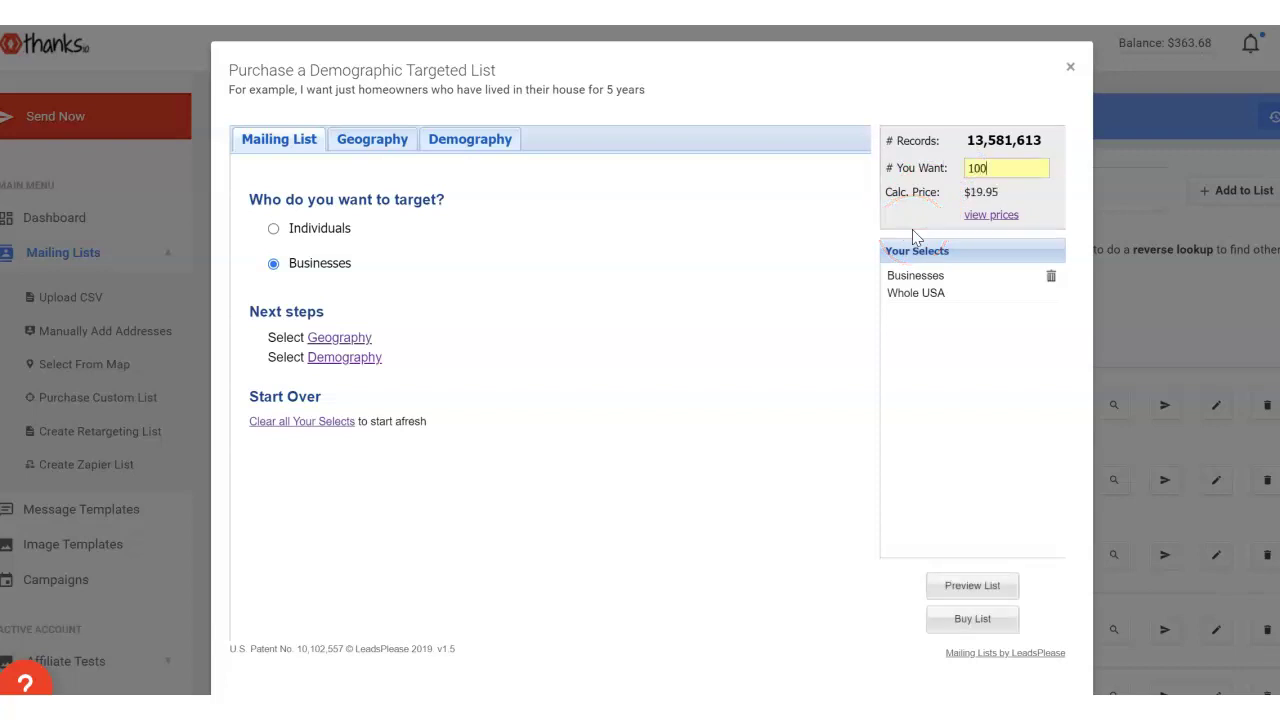
left_click(934, 249)
left_click(1016, 218)
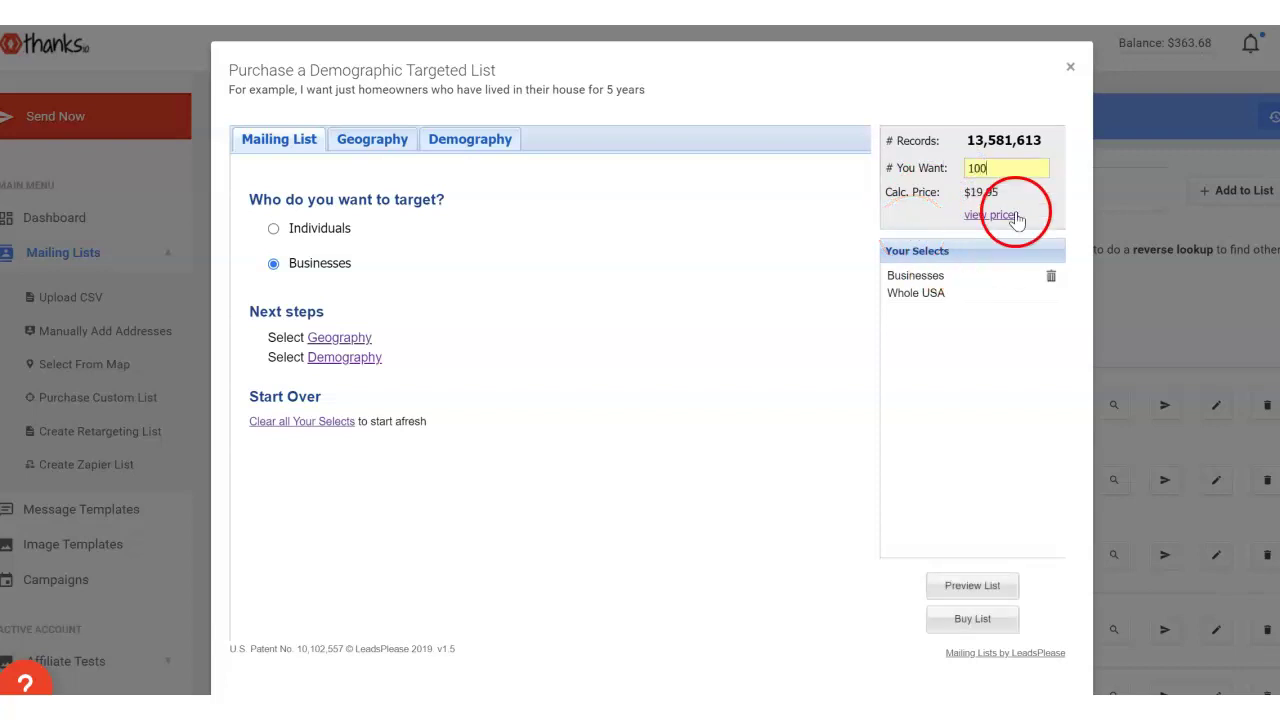
Search the business SIC codes for "real estate agents" and "pizza shops", and add the suggested REAL ESTATE AGENTS & MANAGERS code to the list criteria.
left_click(445, 148)
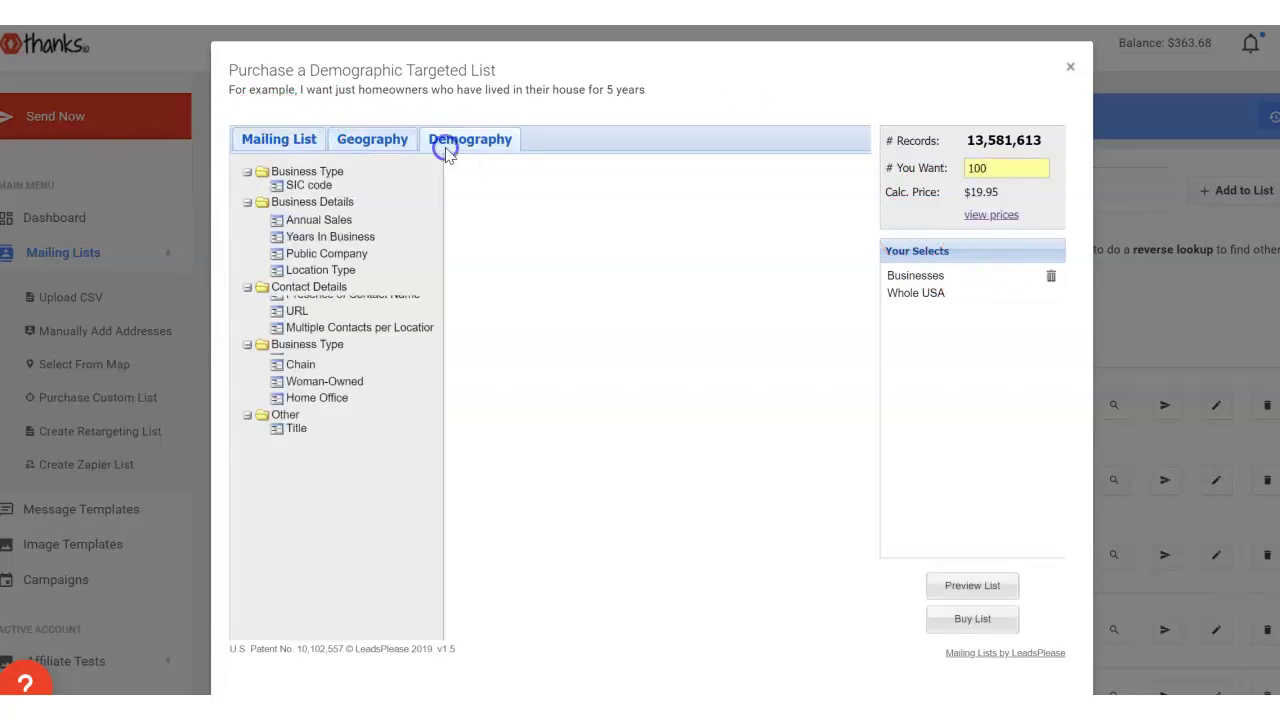
left_click(302, 190)
left_click(558, 194)
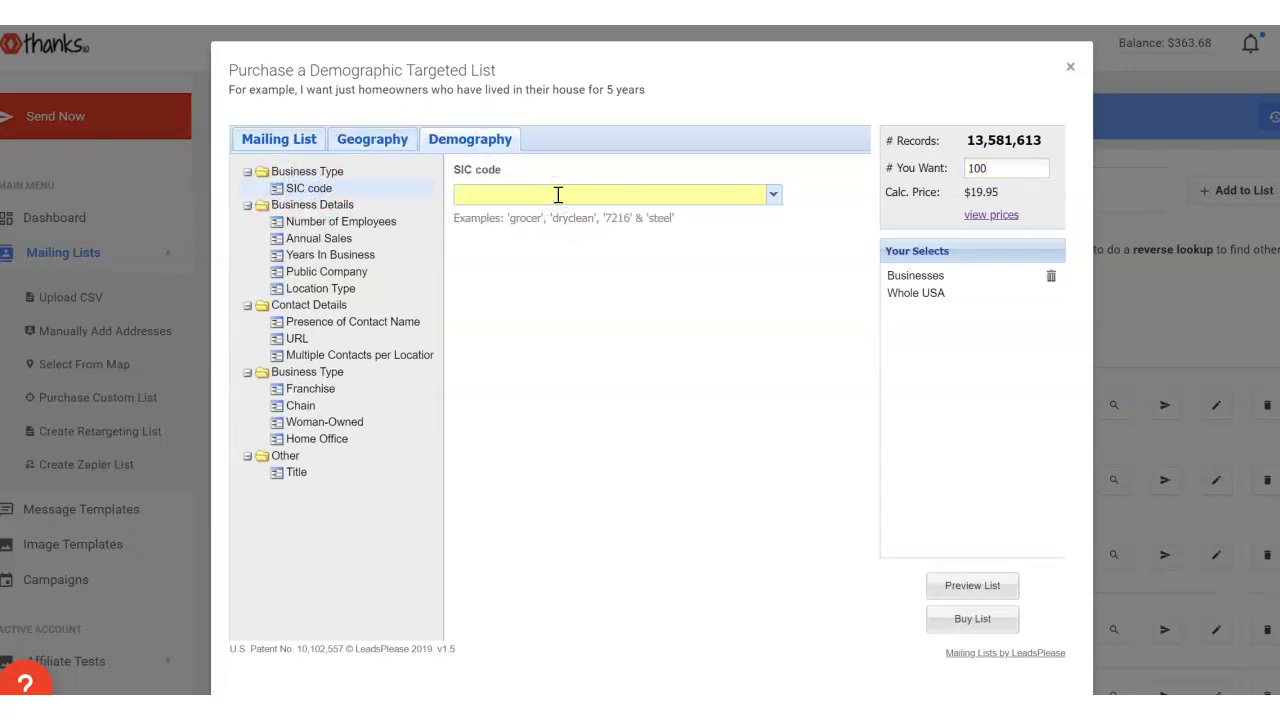
type("real estate agents")
left_click_drag(541, 212, 415, 208)
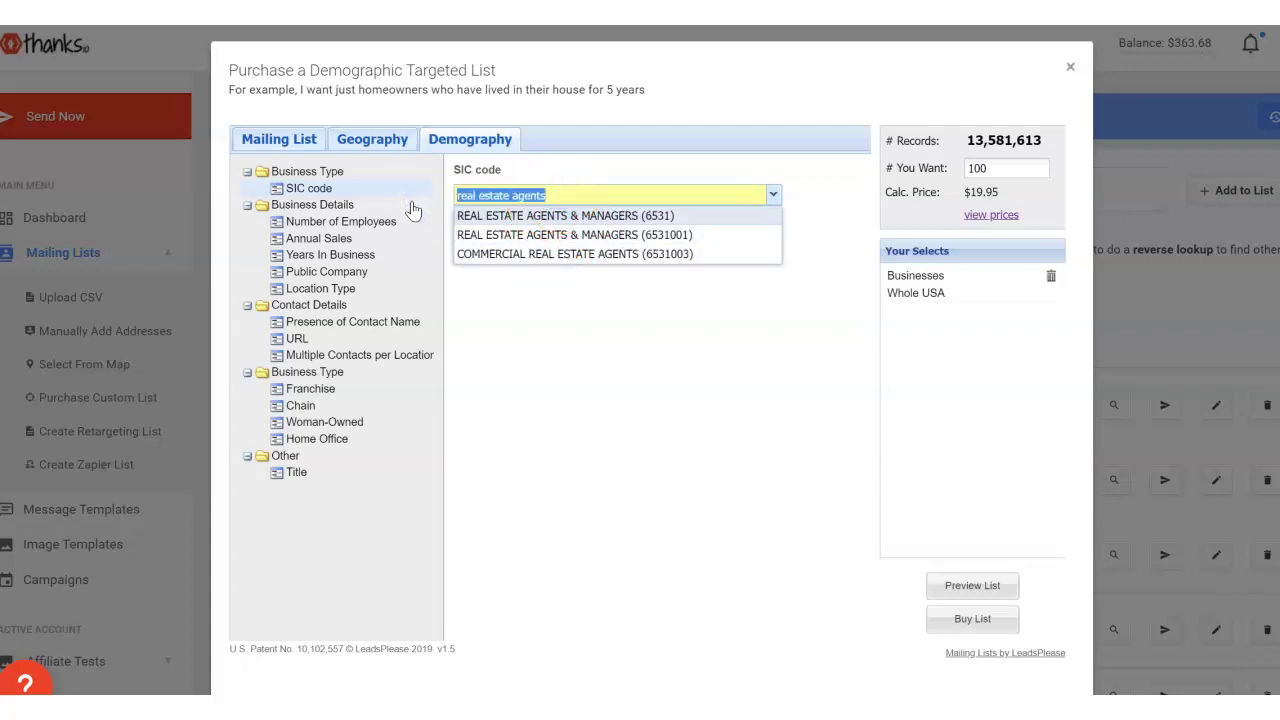
type("pizza shops")
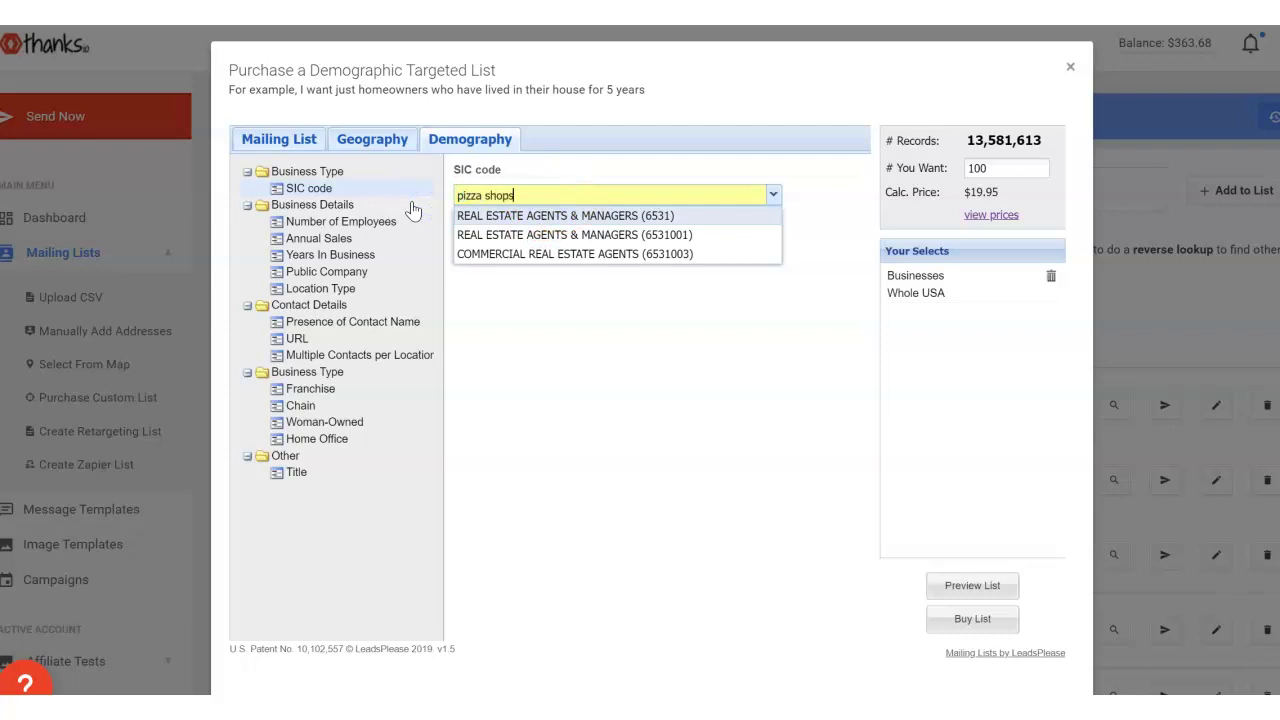
key("Return")
Replace the SIC code search with "pizza" and add the PIZZA business type to the list criteria.
left_click_drag(672, 185, 393, 159)
type("po")
key("BackSpace")
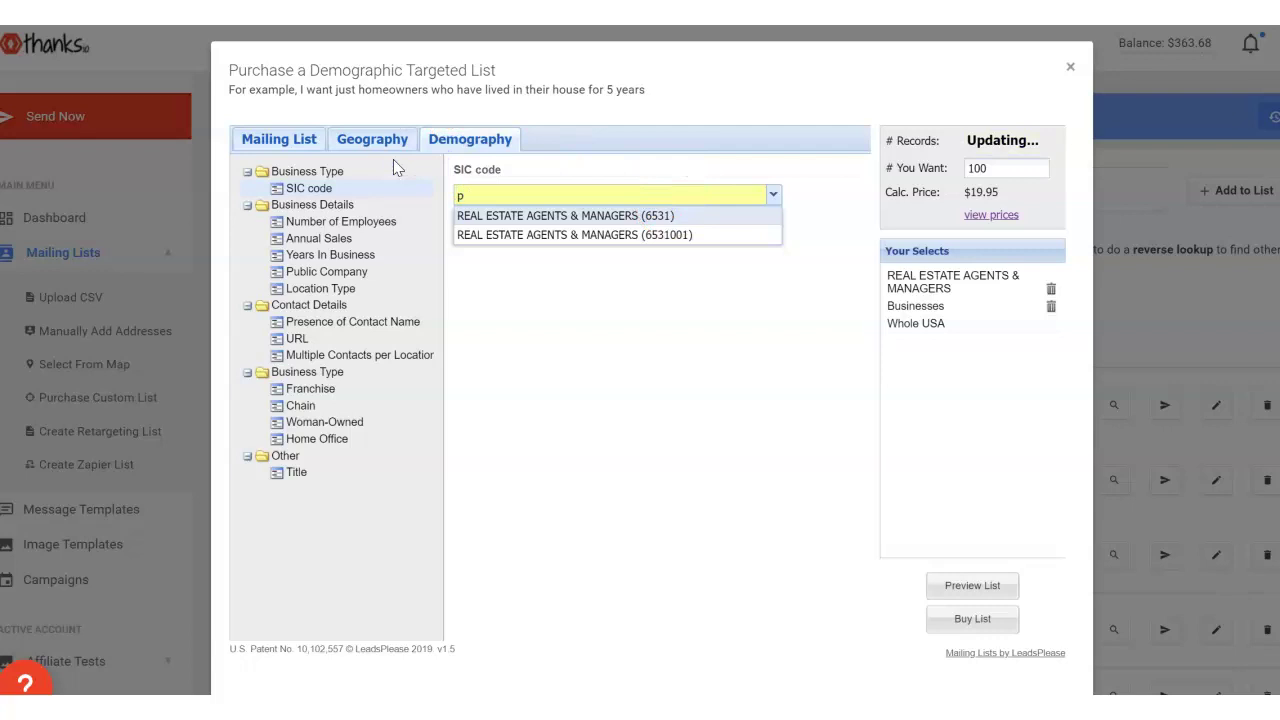
type("izza")
left_click(477, 222)
left_click(648, 341)
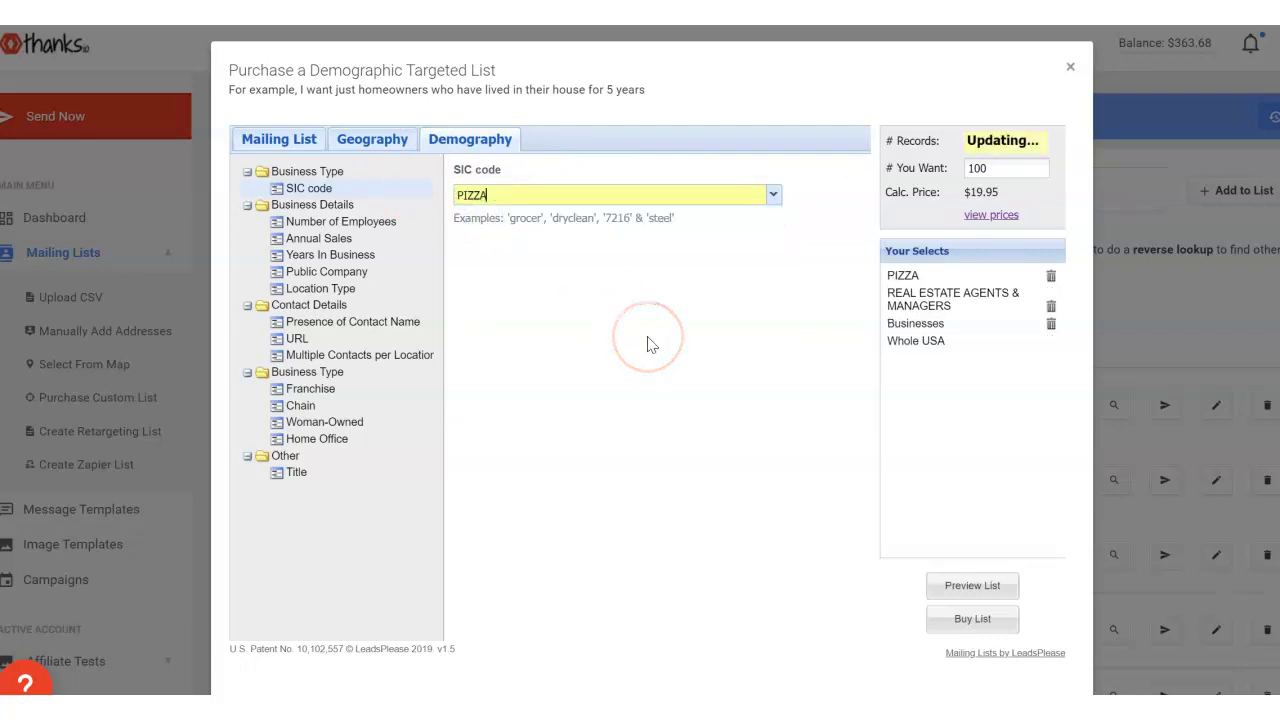